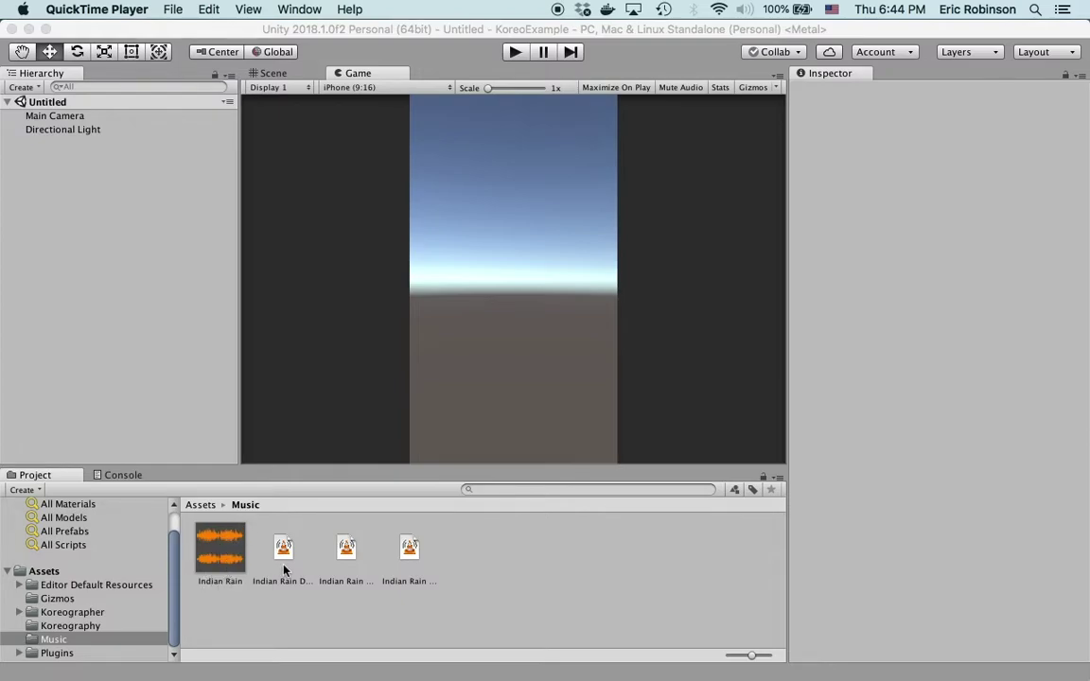
- Enlarge the Project panel and show the Koreographer folder's contents
left_click(328, 470)
left_click_drag(327, 470, 328, 438)
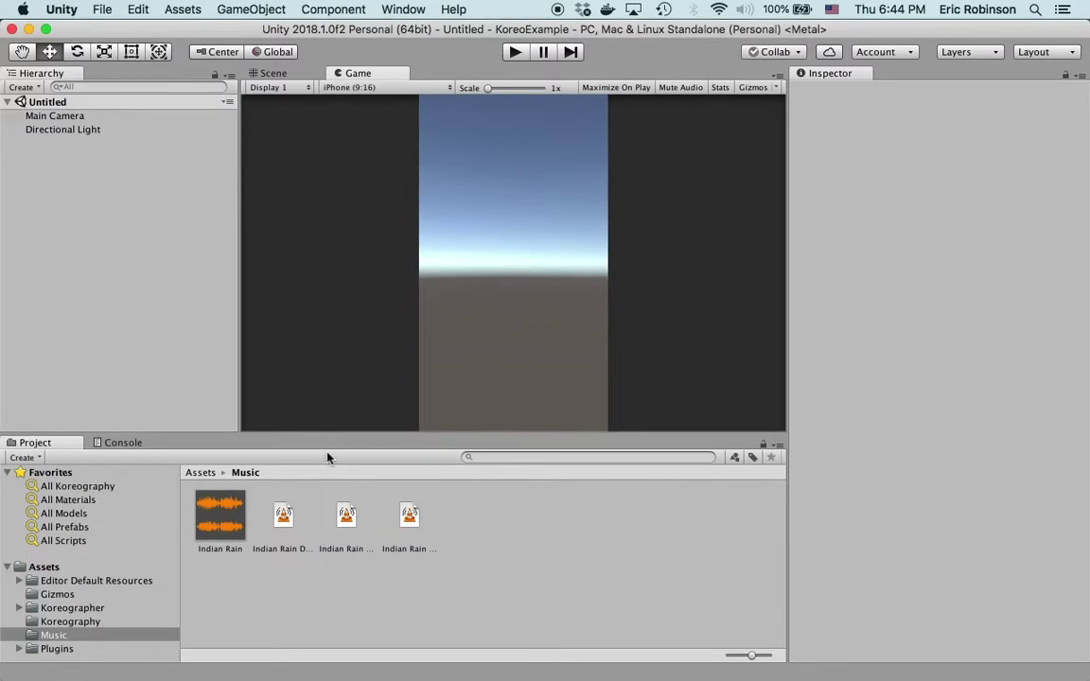
left_click(67, 610)
- Open Koreographer > Demos and import all files from RhythmGameDemo.unitypackage
double_click(67, 610)
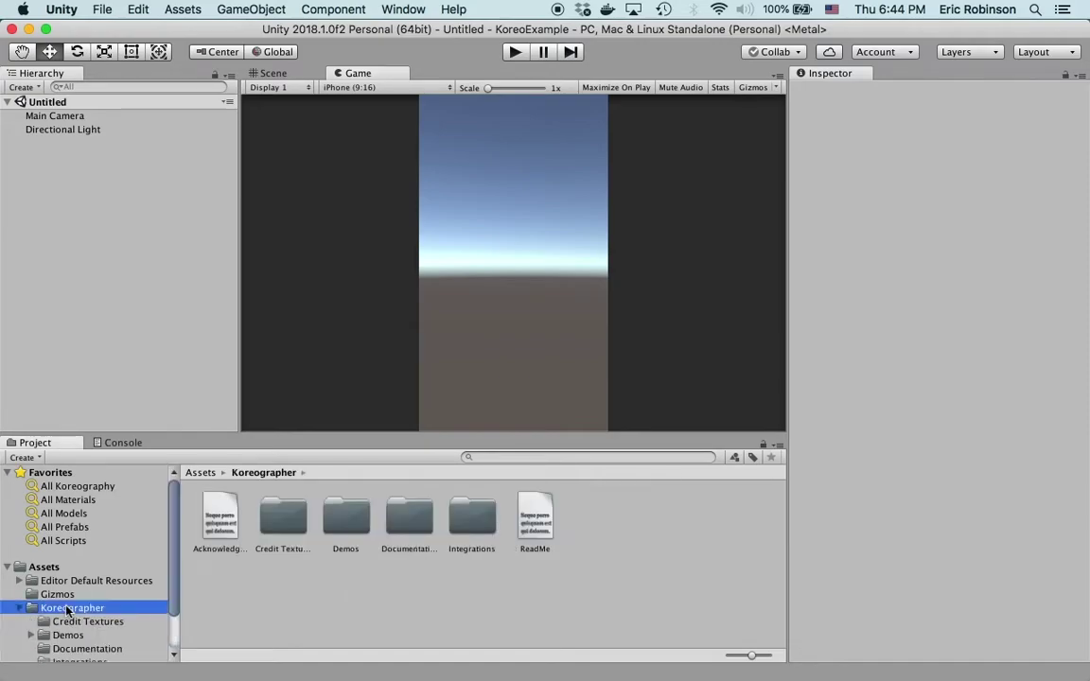
scroll(67, 610, "down", 2)
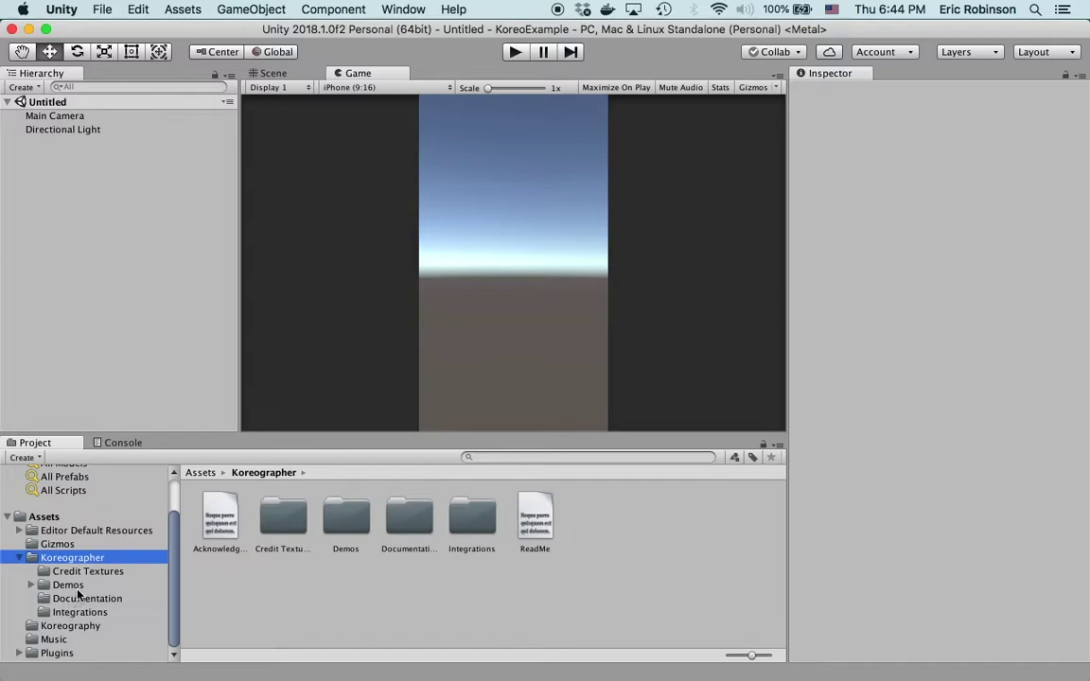
left_click(68, 586)
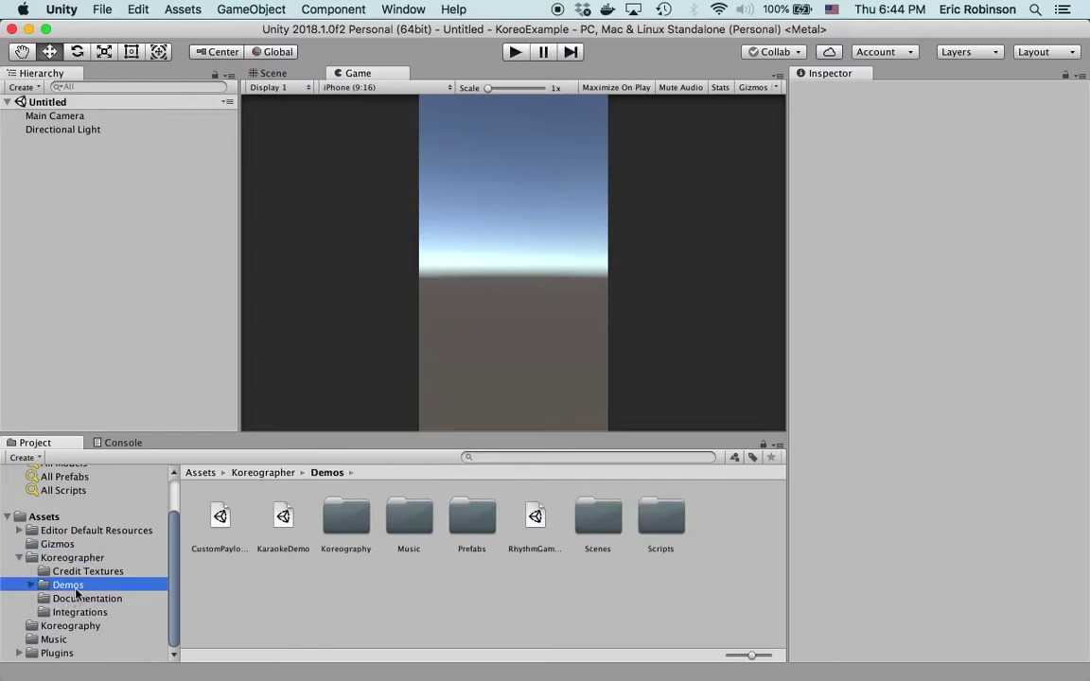
left_click(536, 517)
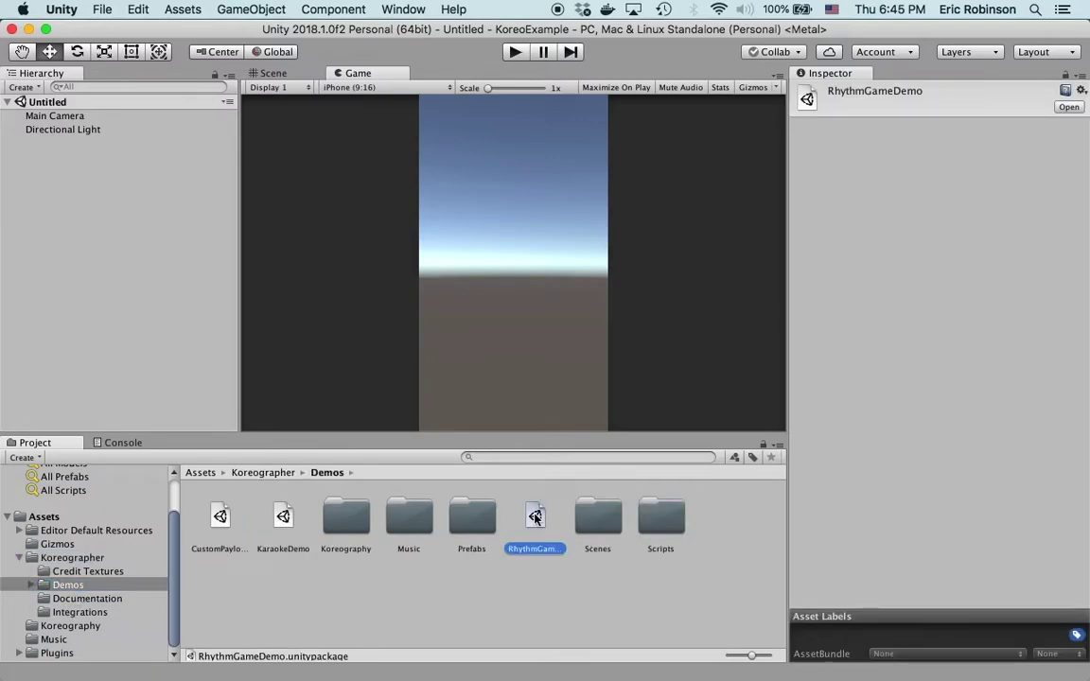
double_click(536, 517)
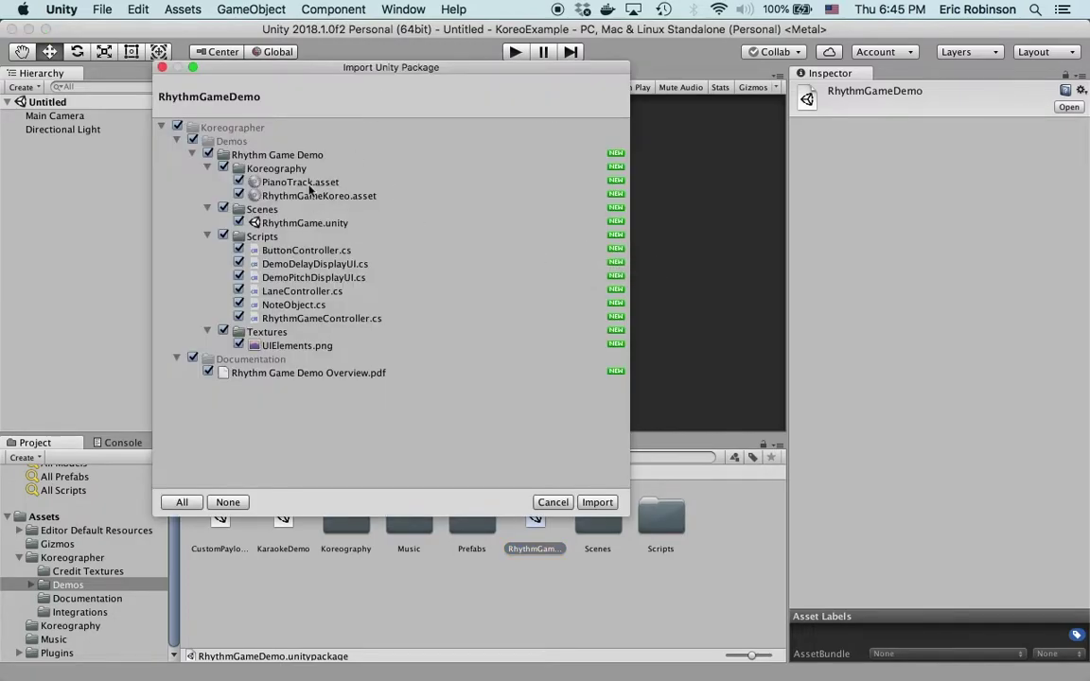
left_click(604, 504)
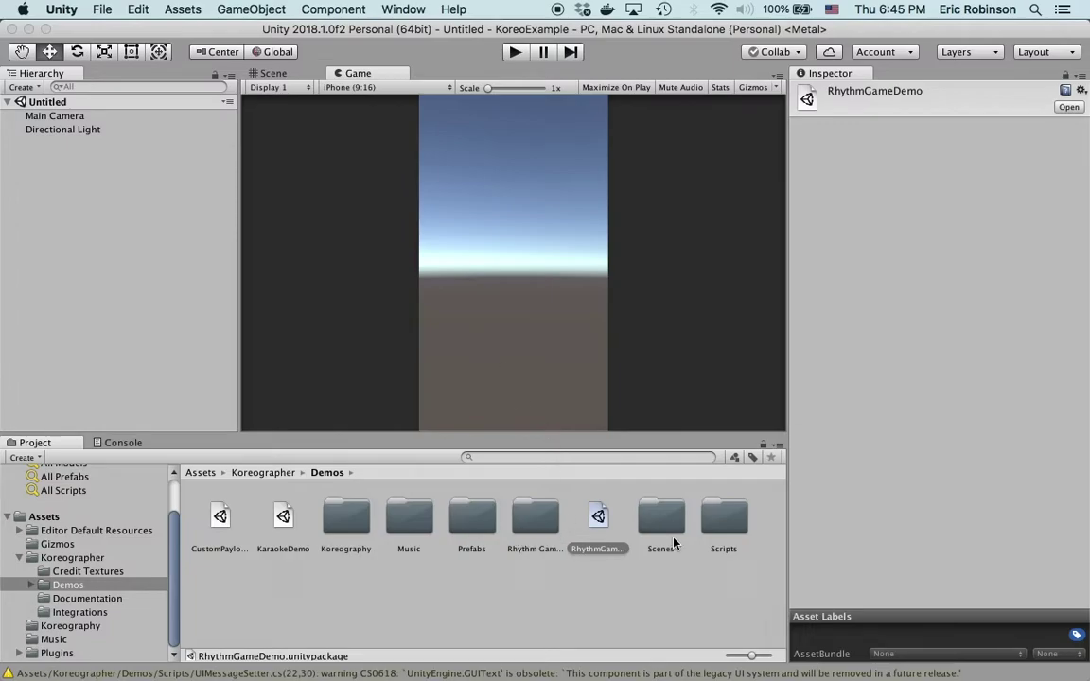
- Load the RhythmGame scene from Rhythm Game Demo > Scenes, checking the Scene view before returning to Game
left_click(554, 522)
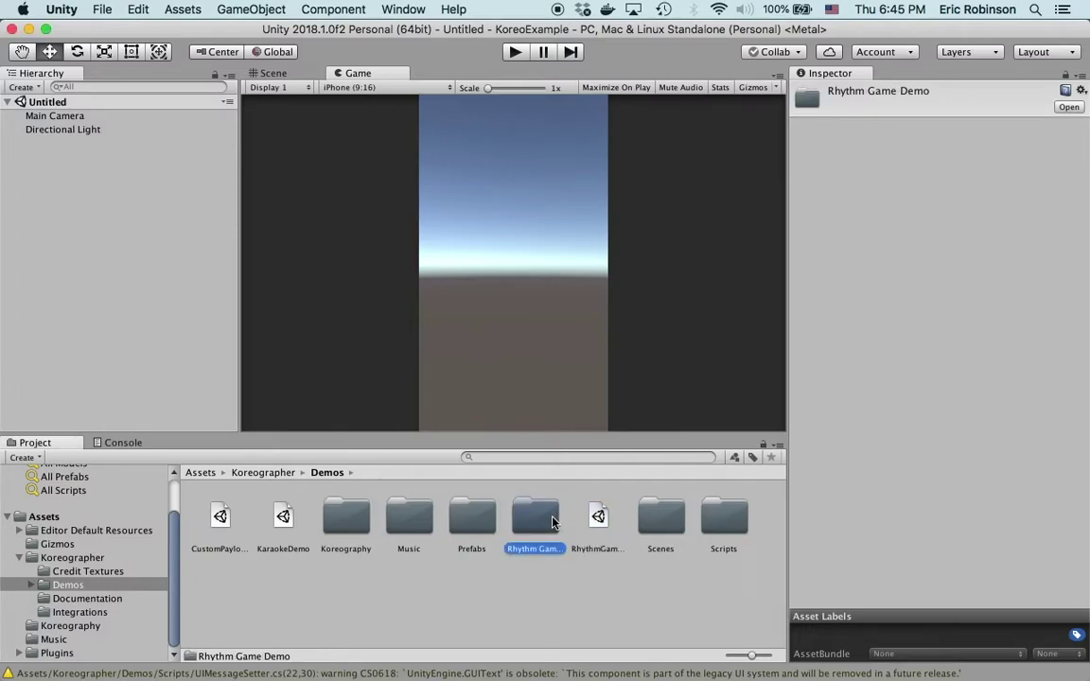
double_click(554, 522)
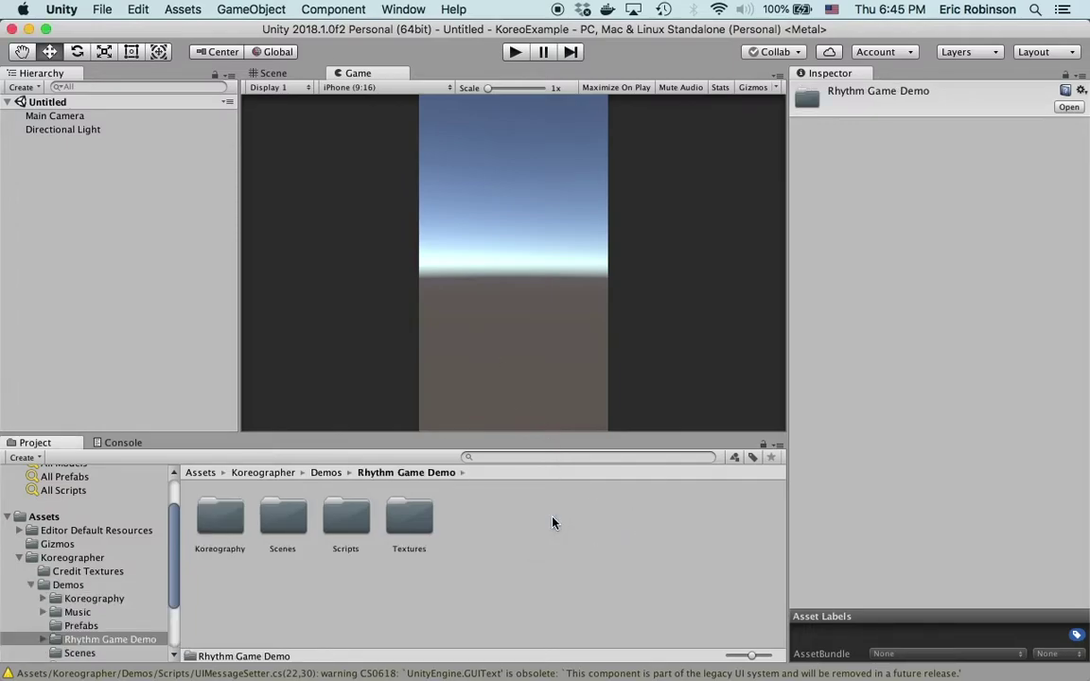
double_click(281, 526)
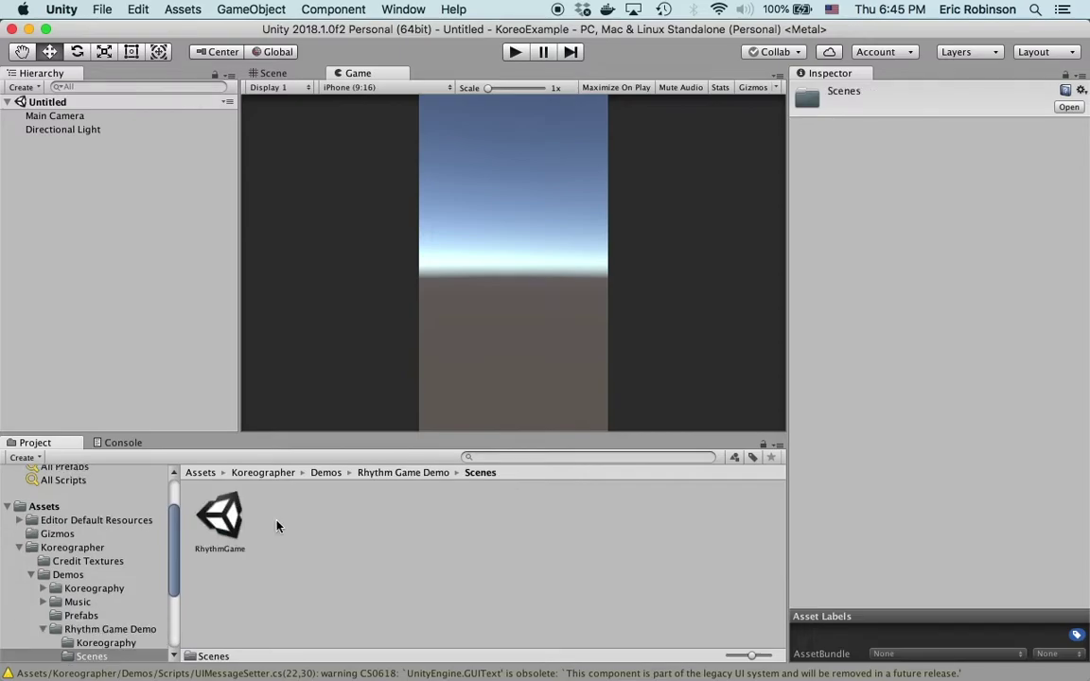
left_click(222, 527)
double_click(222, 526)
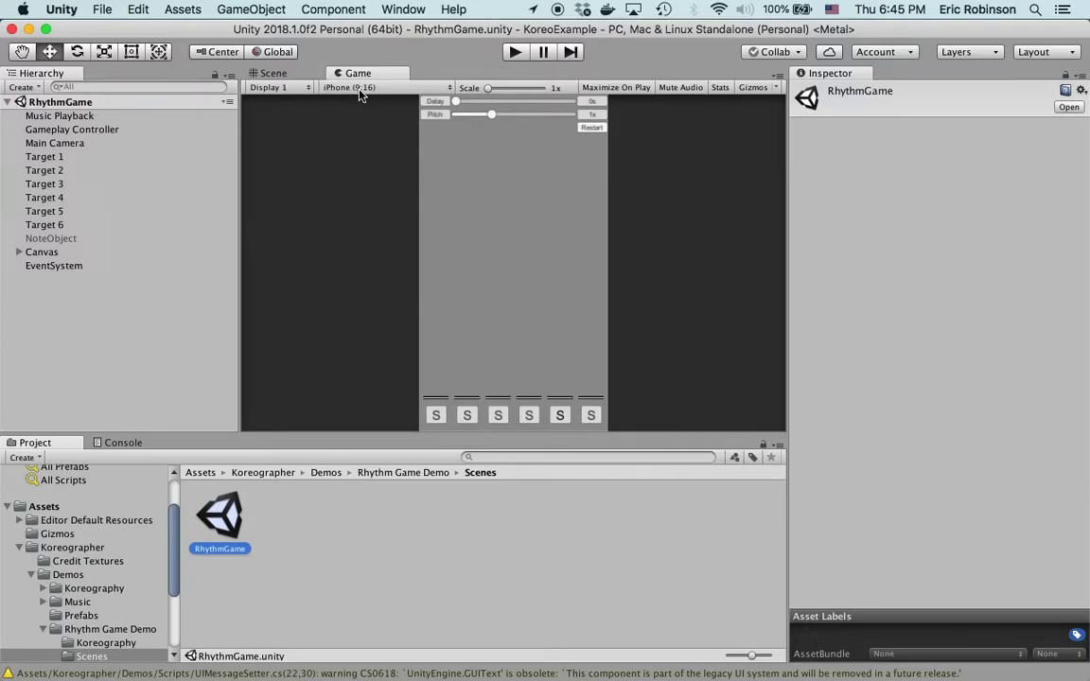
left_click(258, 73)
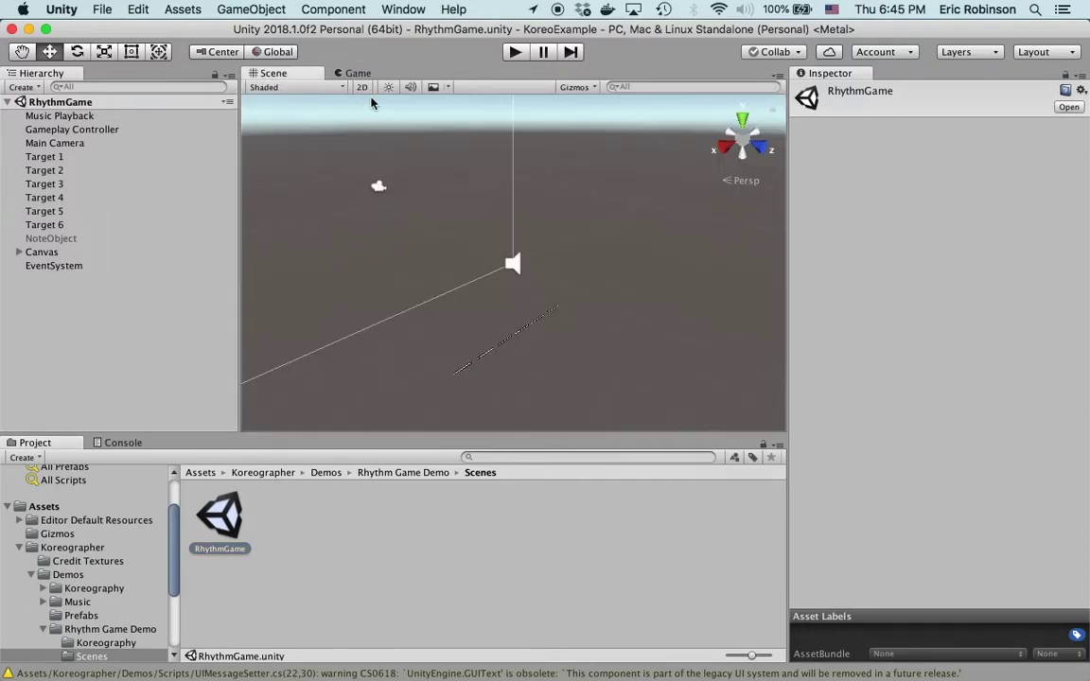
scroll(506, 302, "up", 3)
left_click(356, 74)
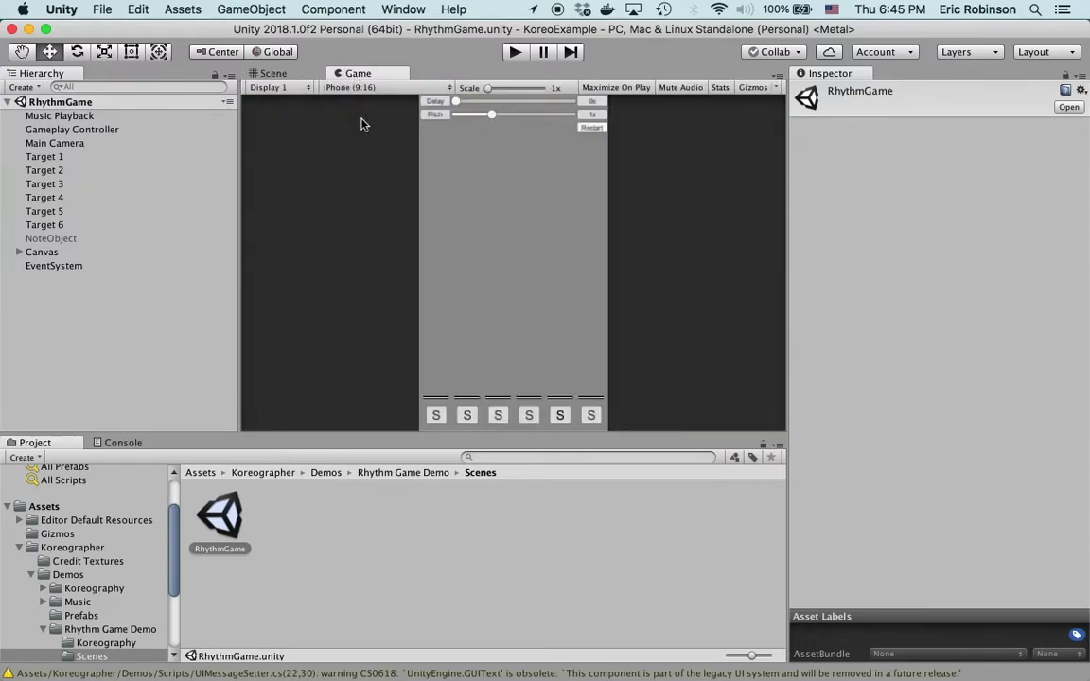
left_click(369, 88)
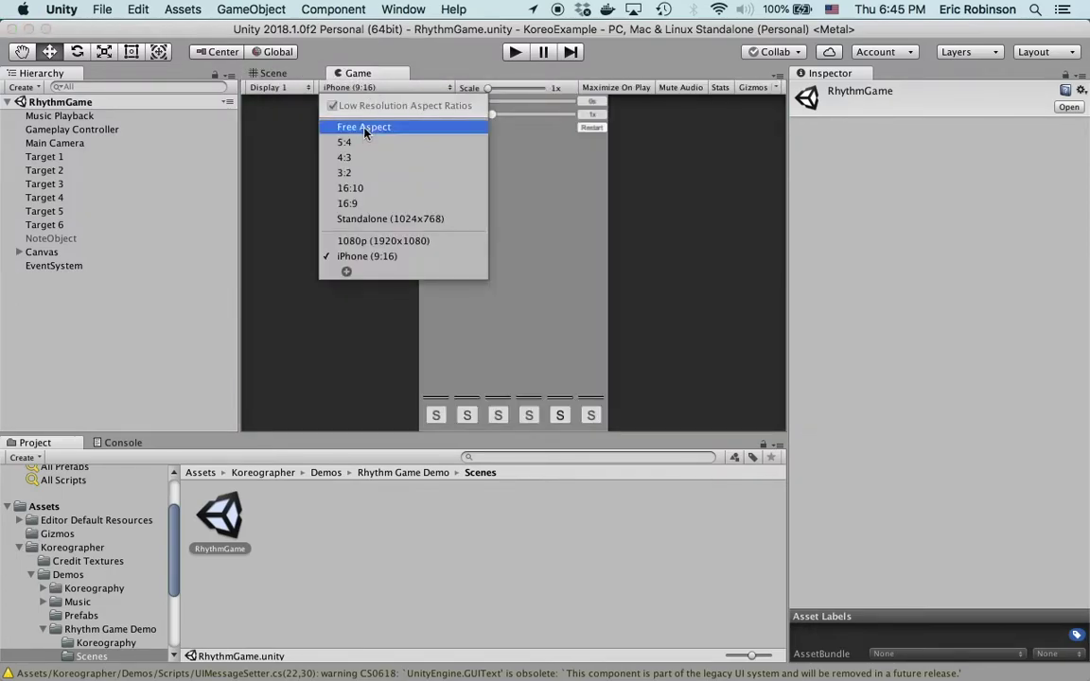
left_click(363, 189)
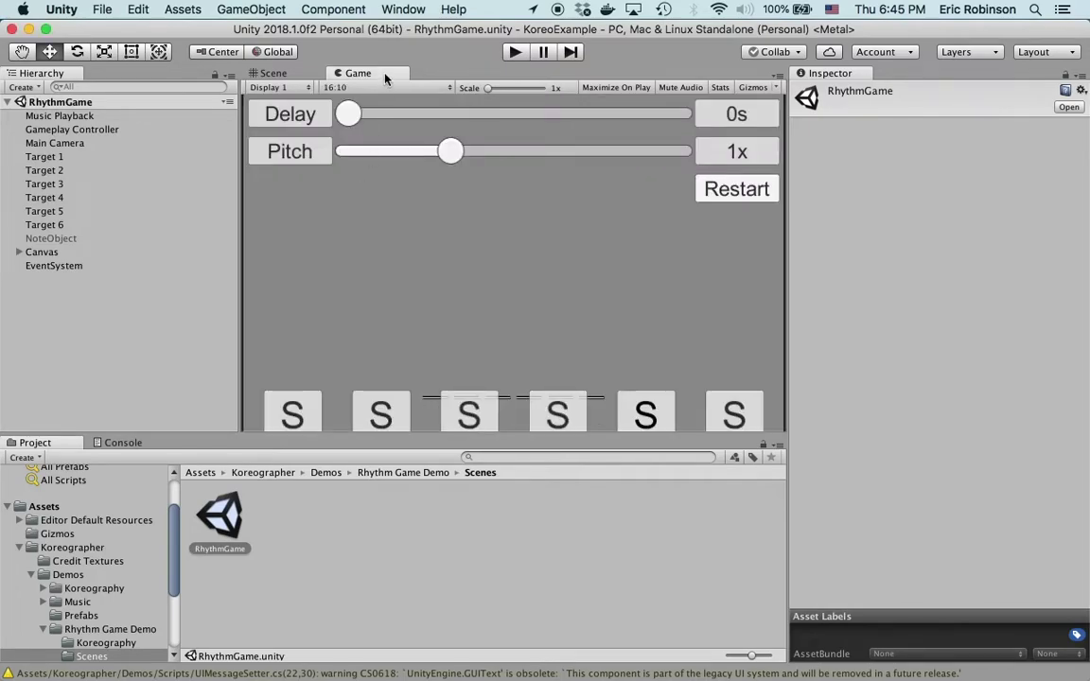
left_click(378, 87)
left_click(369, 201)
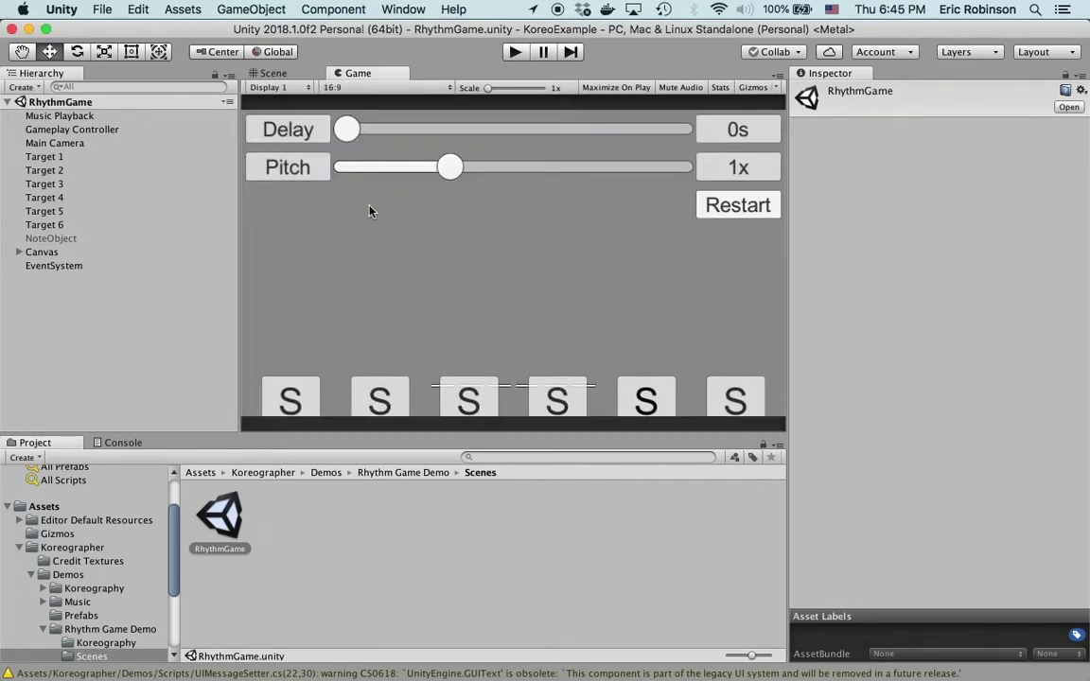
left_click(386, 89)
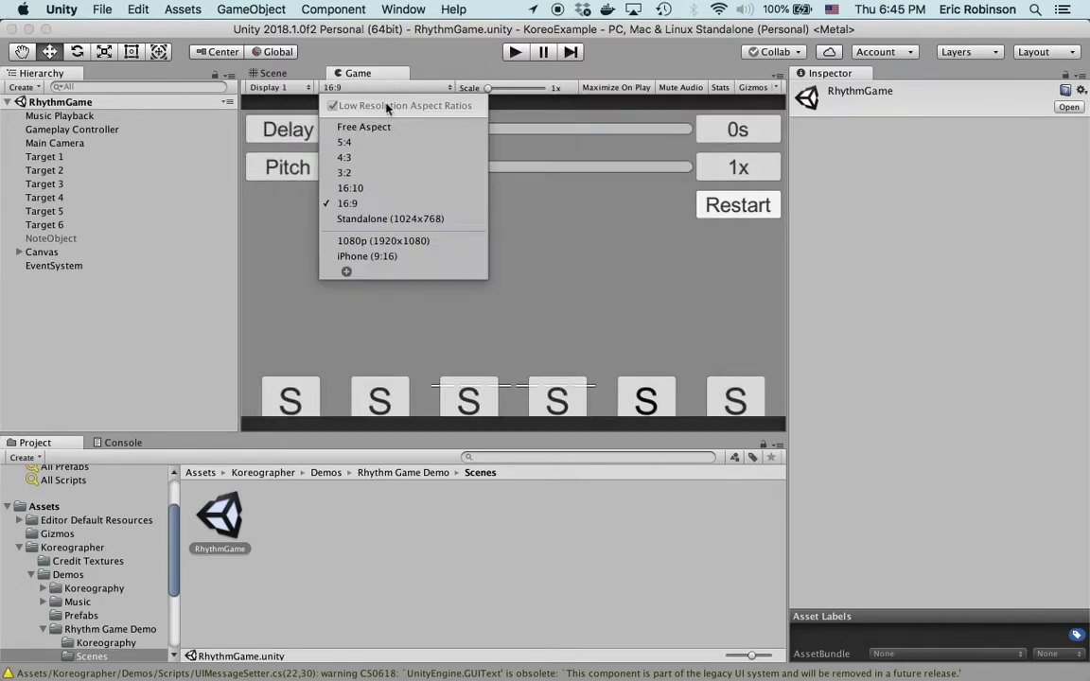
left_click(347, 272)
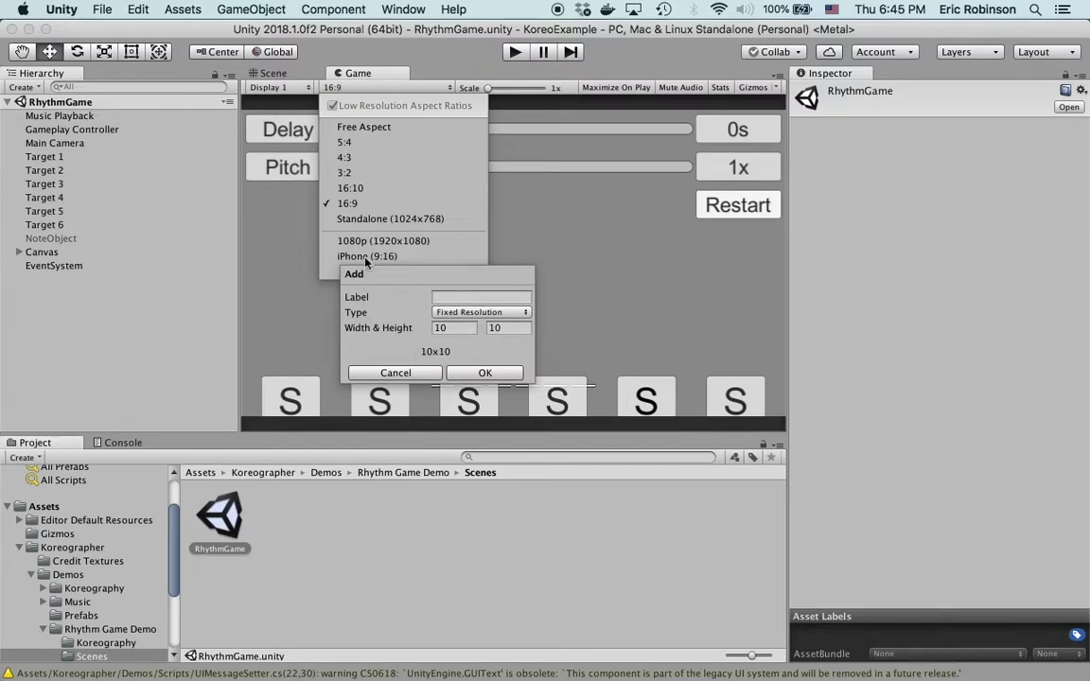
left_click(392, 373)
left_click(402, 257)
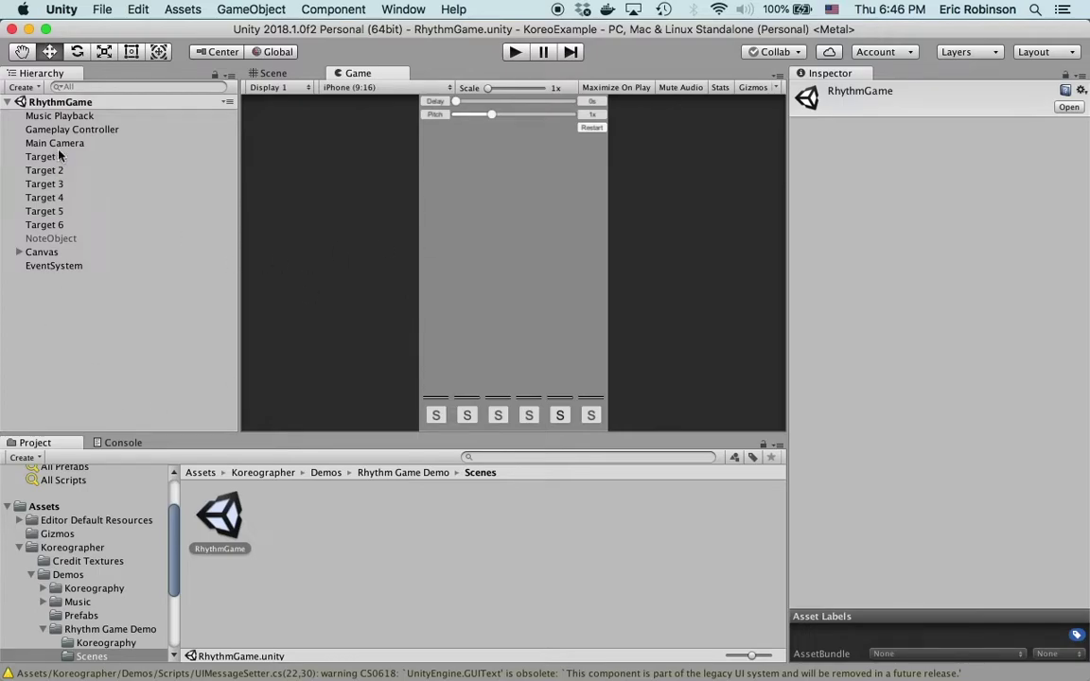
- Clear the selection, collapse the Koreographer folder, and show the Music folder's Indian Rain files
left_click(395, 576)
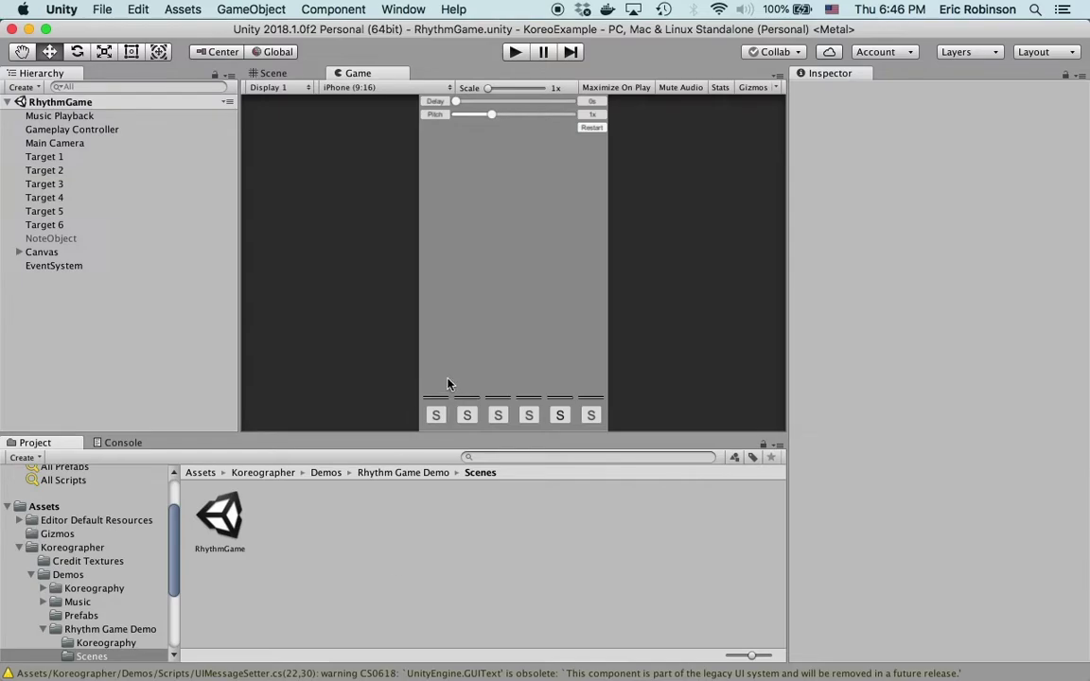
left_click(76, 548)
key("Left")
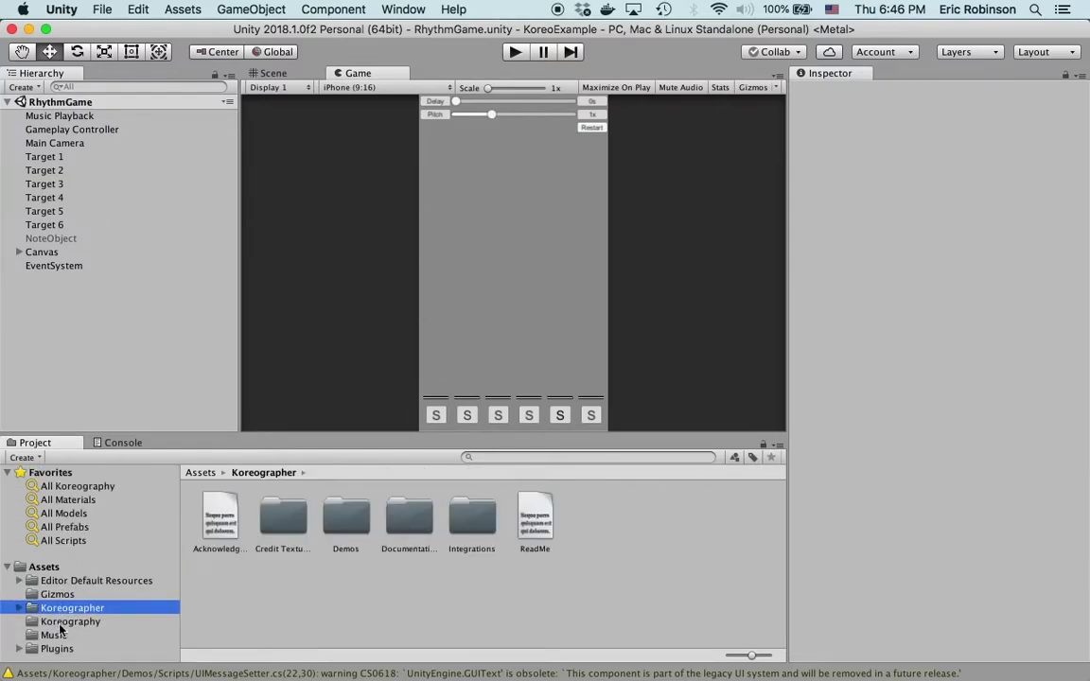
left_click(79, 636)
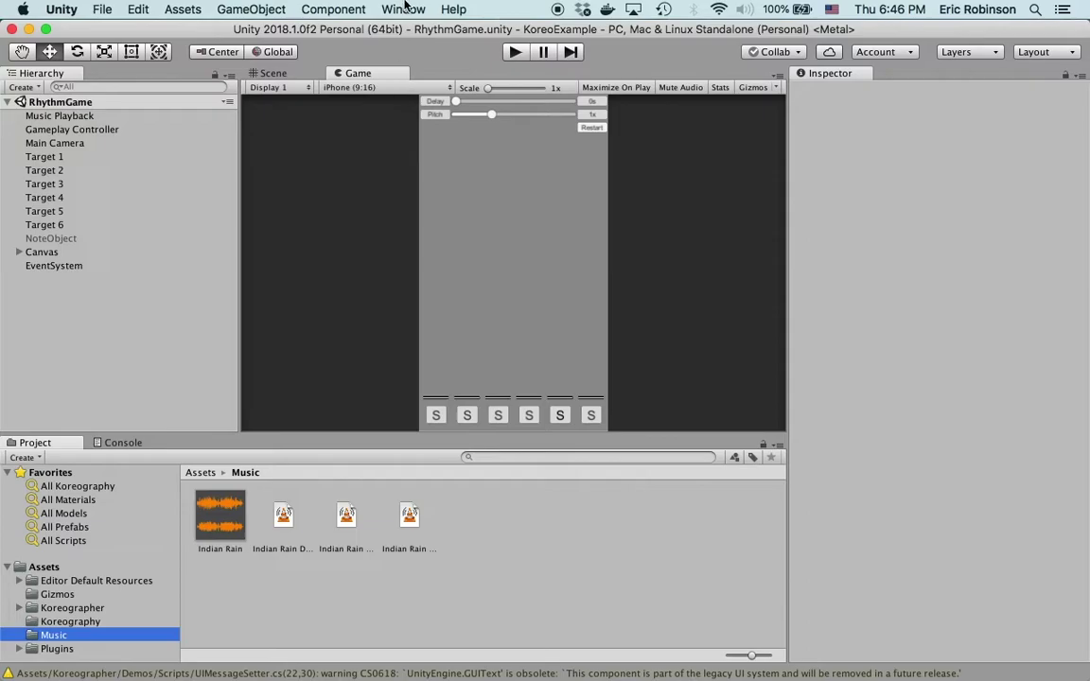
key("alt")
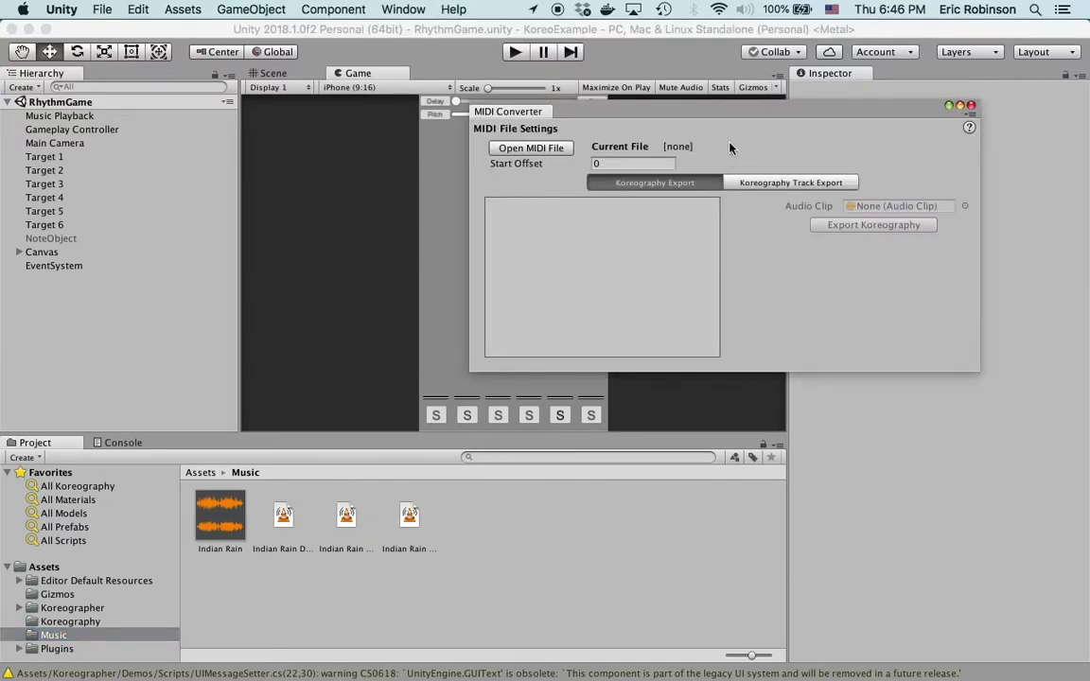
- Bring the MIDI Converter forward and load Indian Rain Drums midi.mid into it
left_click_drag(758, 110, 612, 108)
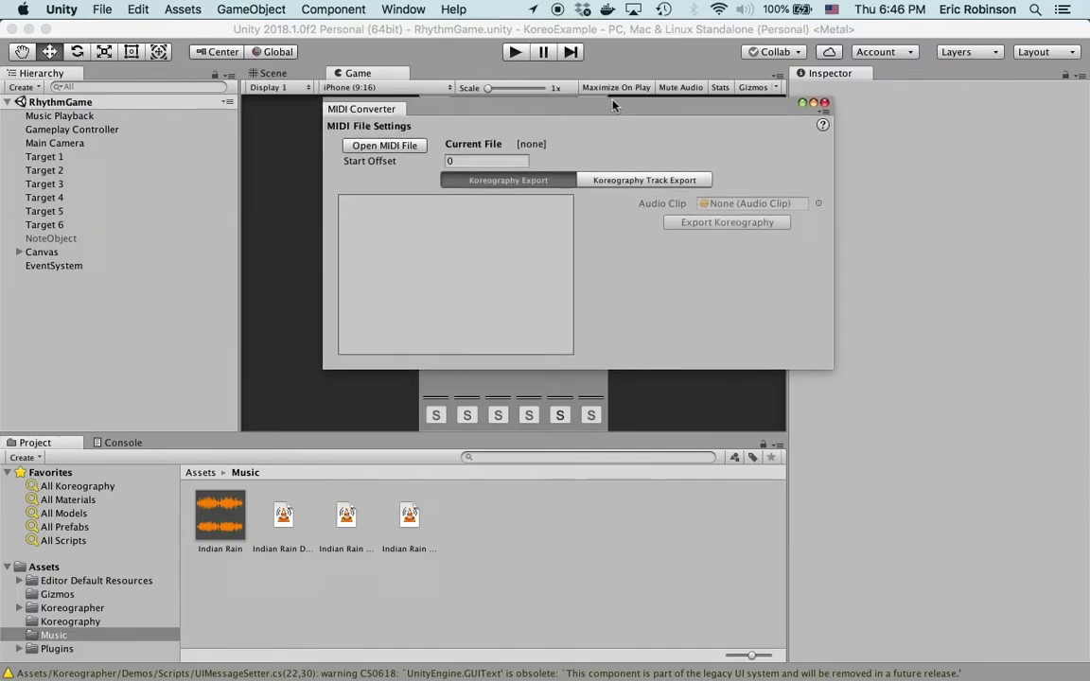
left_click(404, 9)
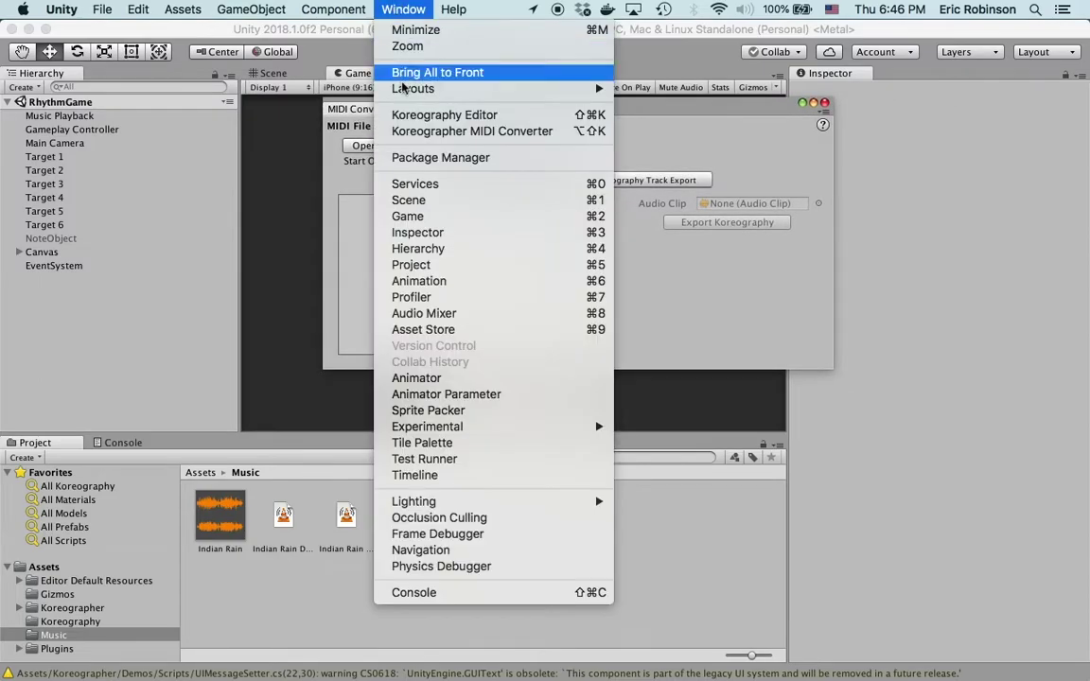
left_click(581, 136)
left_click_drag(673, 107, 624, 122)
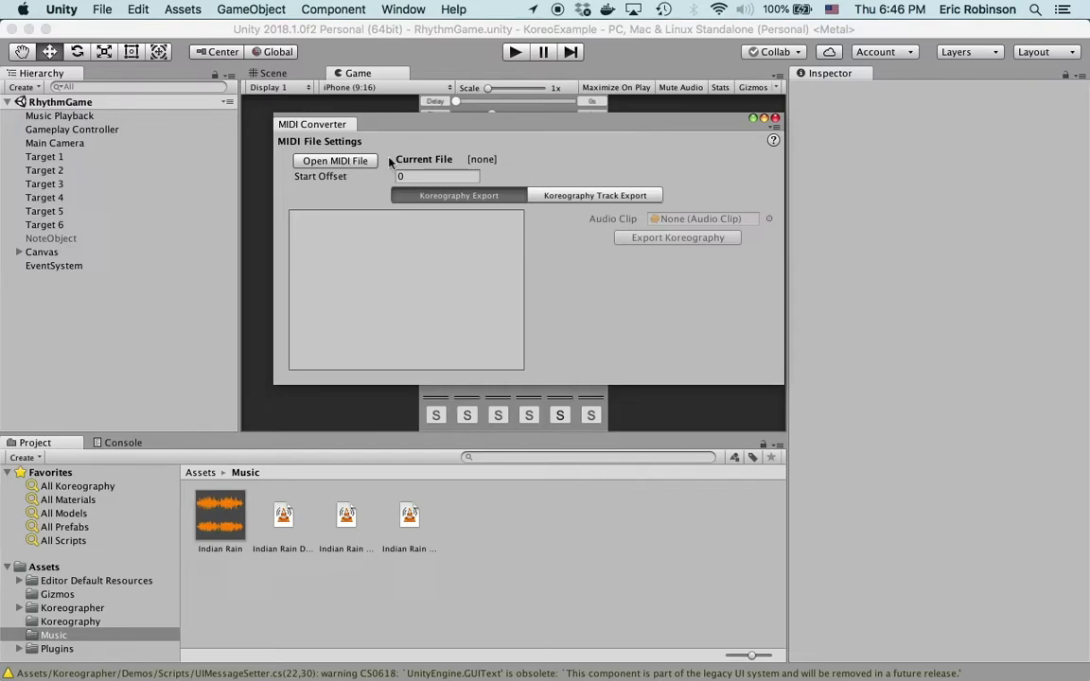
left_click(356, 163)
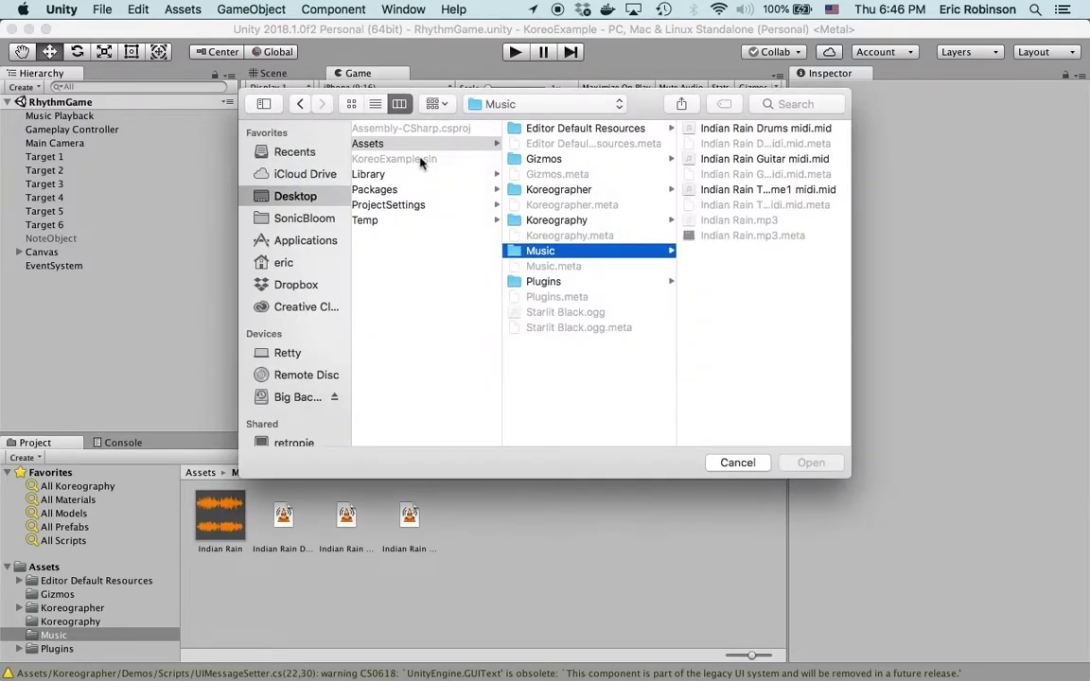
left_click(740, 133)
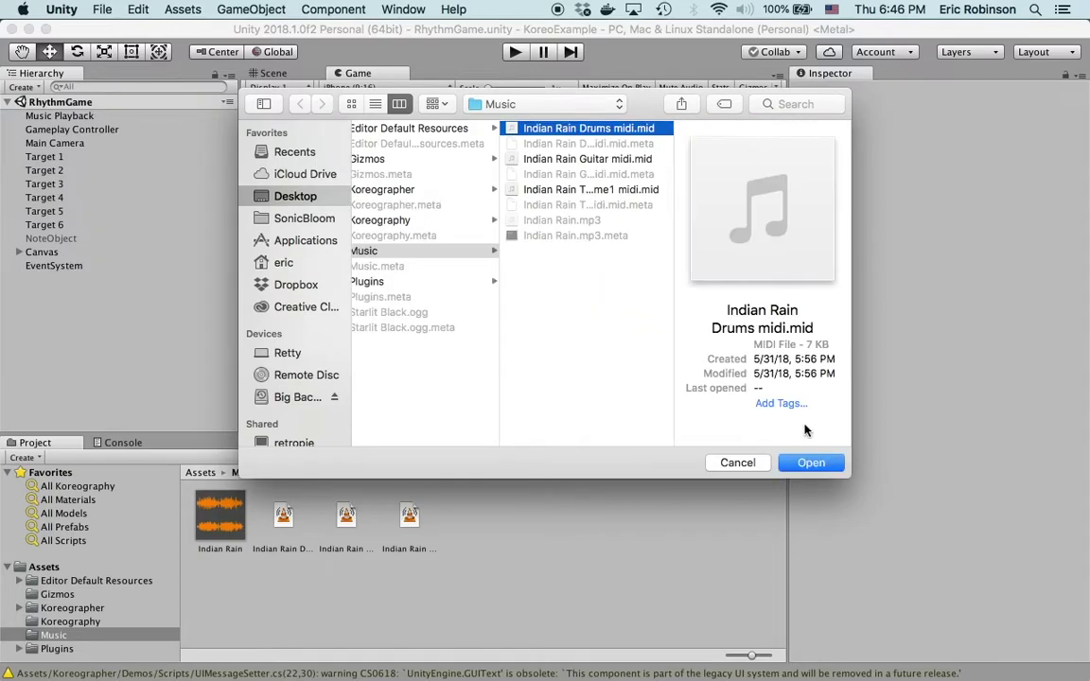
left_click(811, 463)
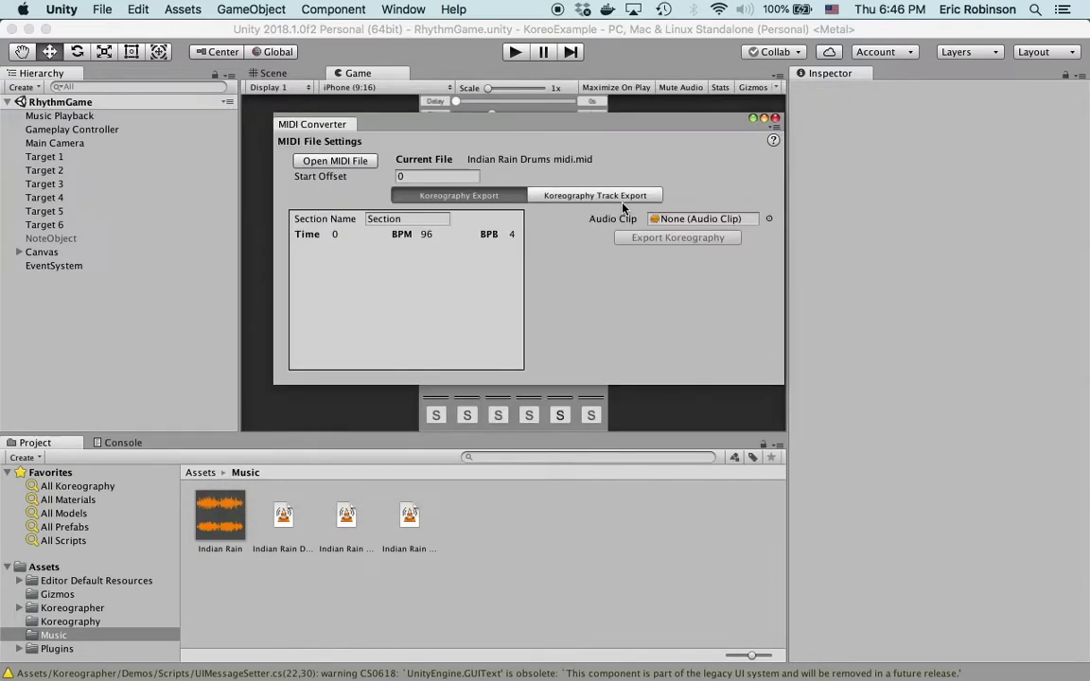
- Assign the Indian Rain audio clip and rename the converter section to Main
left_click(699, 218)
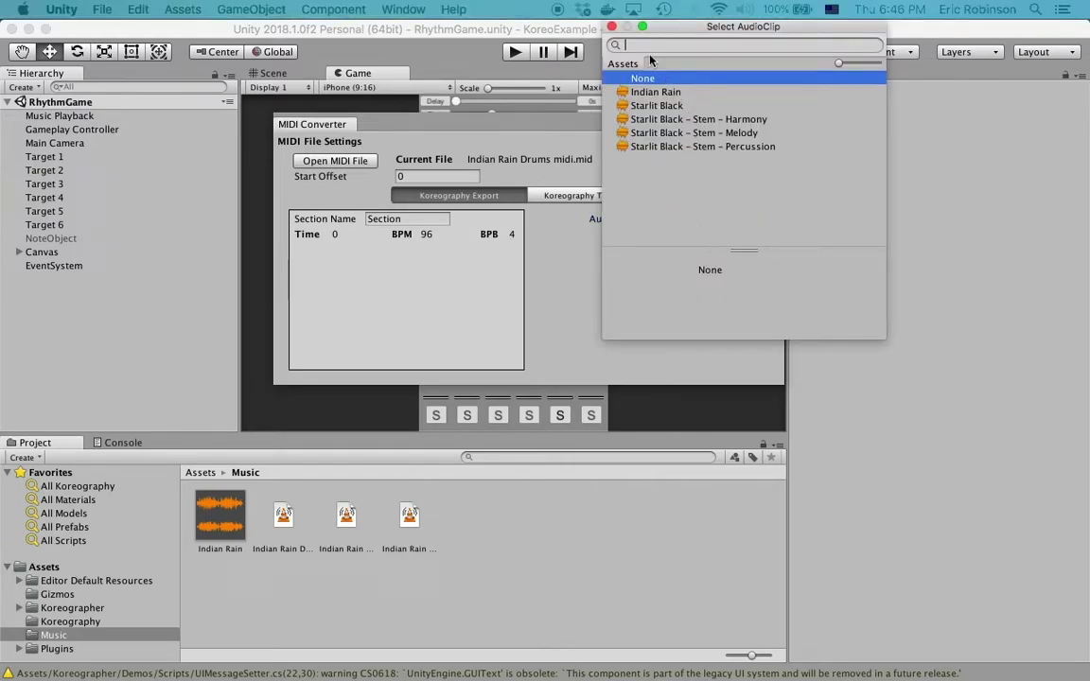
key("Down")
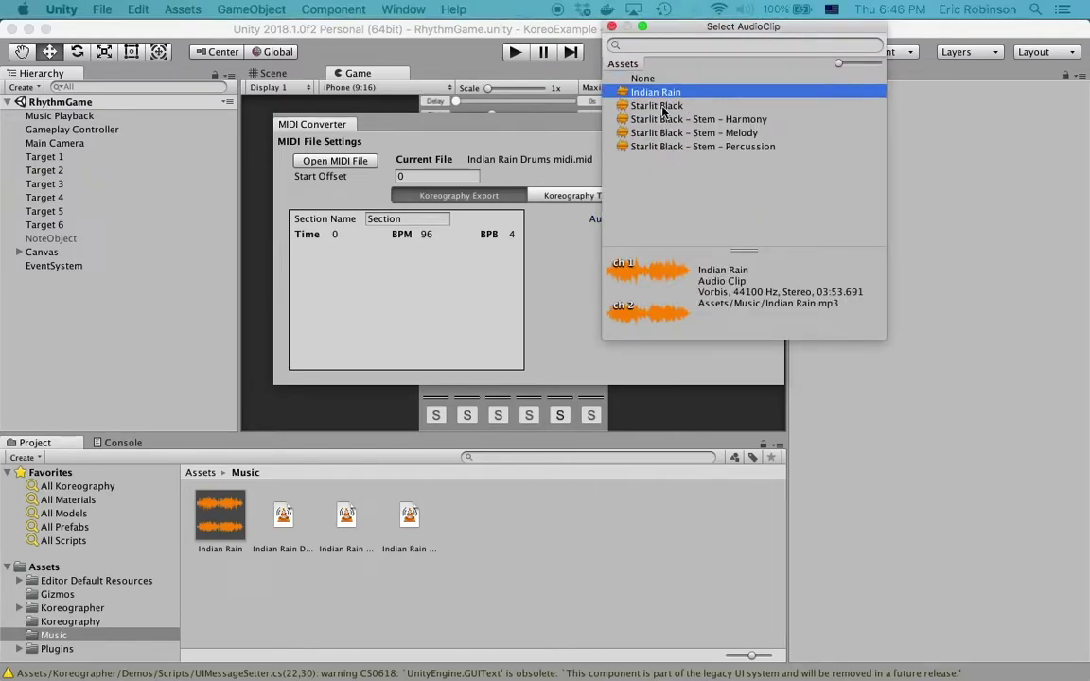
left_click(611, 26)
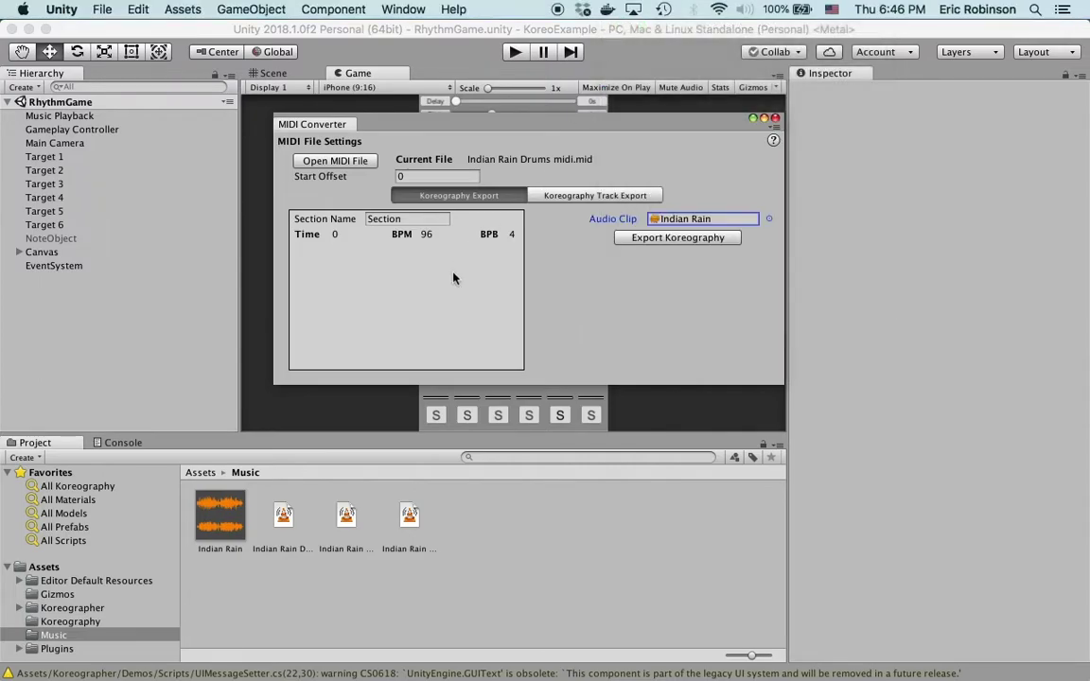
left_click(381, 224)
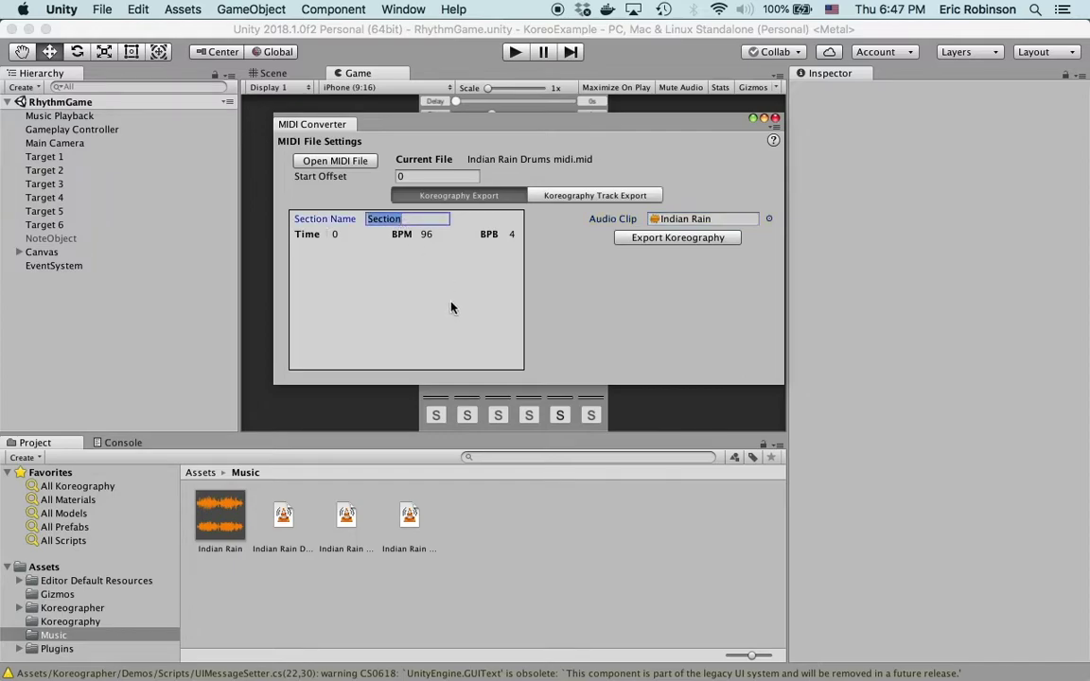
type("Main")
- Export the koreography as MIDIExampleKoreo.asset in the Koreography folder
left_click(656, 240)
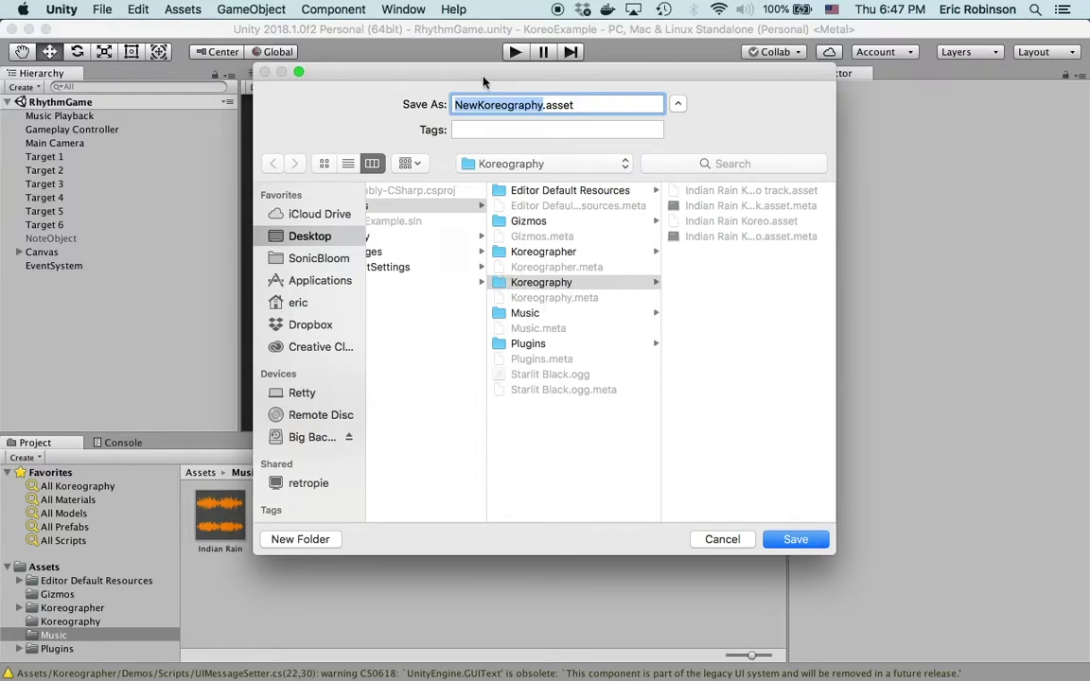
type("MIDI")
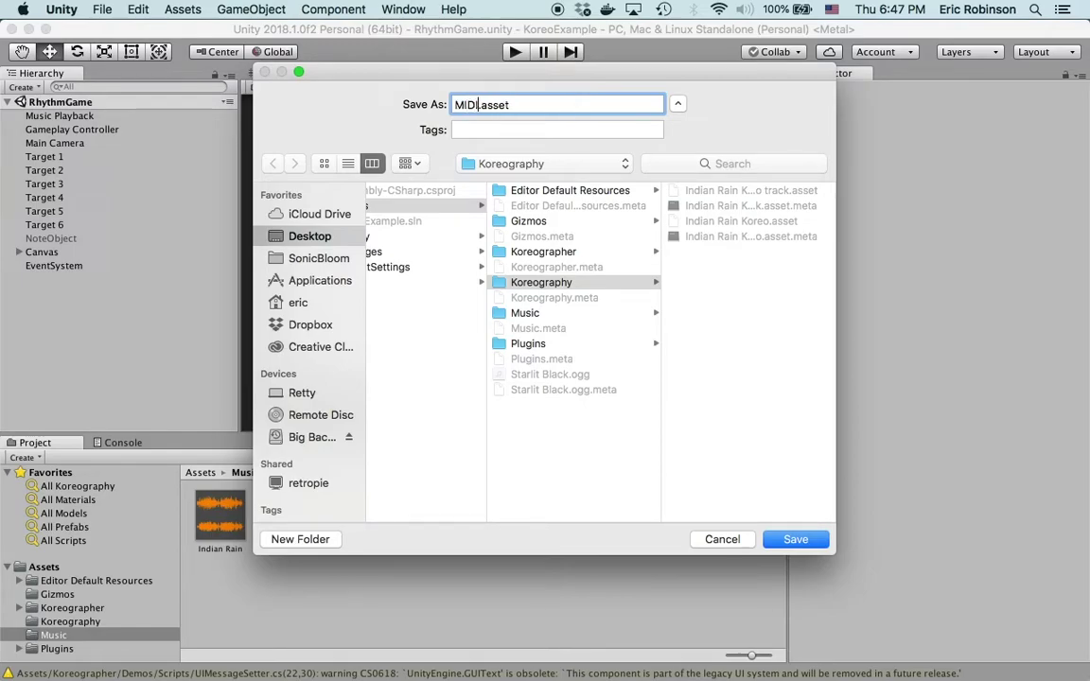
type("ExampleKoreo")
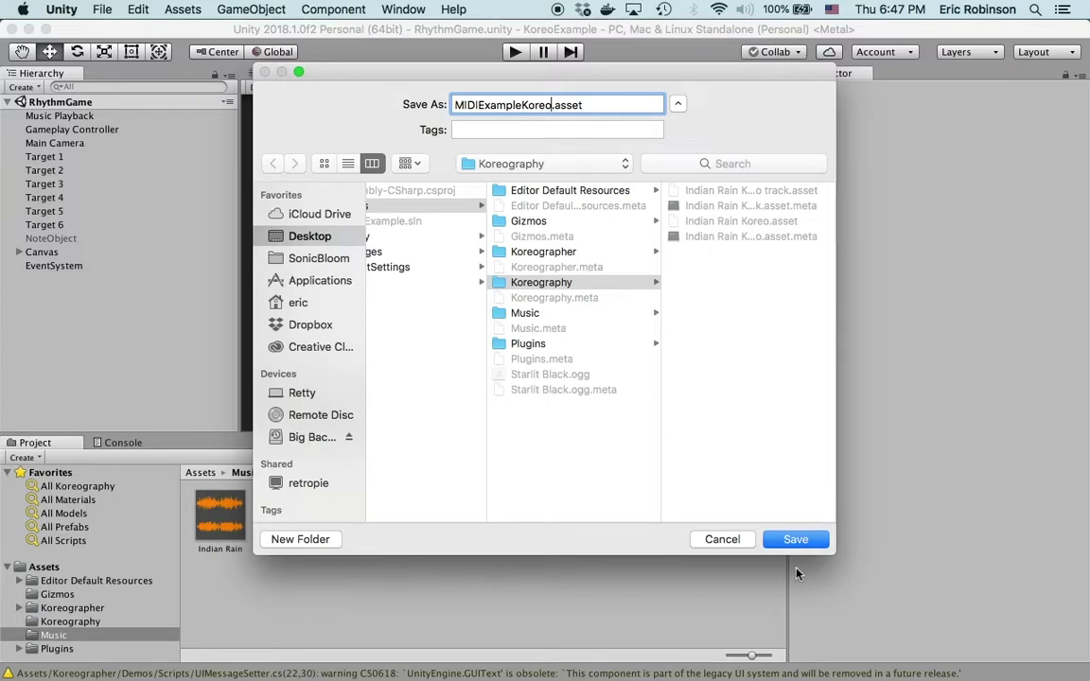
left_click(820, 544)
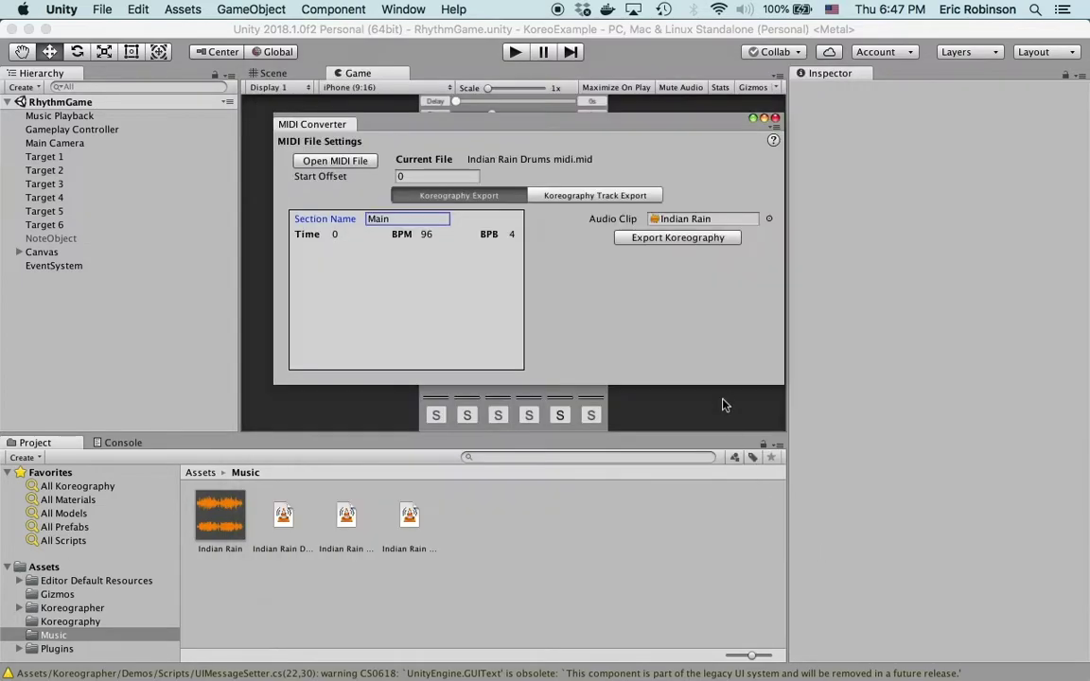
- Target MIDIExampleKoreo in Track Export, select channel 1 with Note text payloads, and enter event ID Drums
left_click(611, 196)
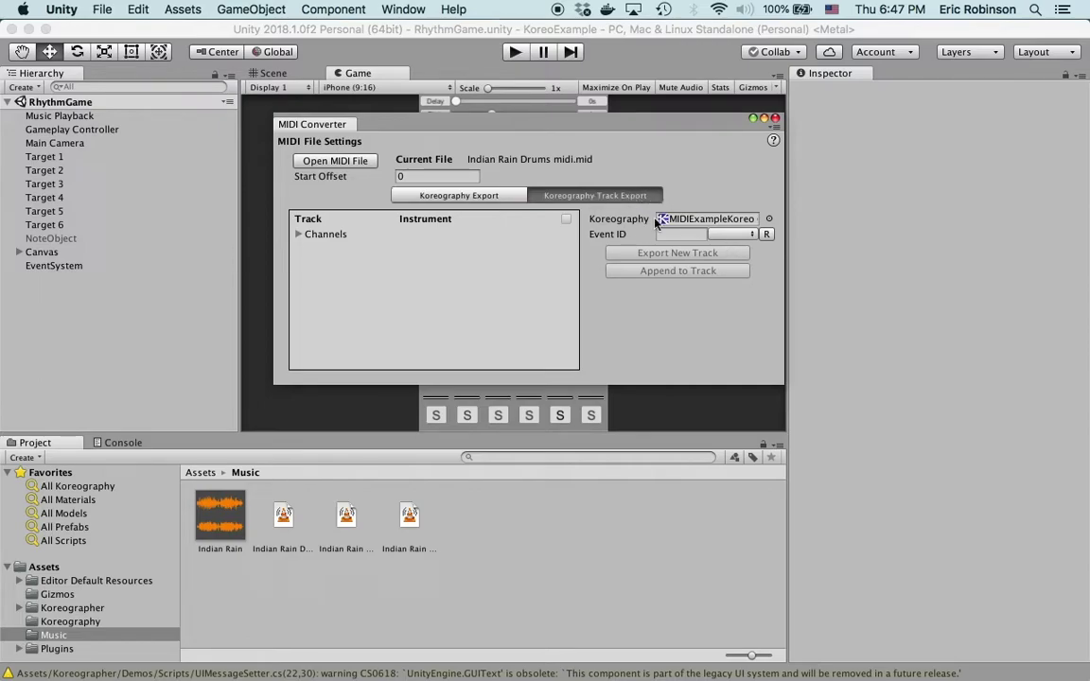
left_click(711, 224)
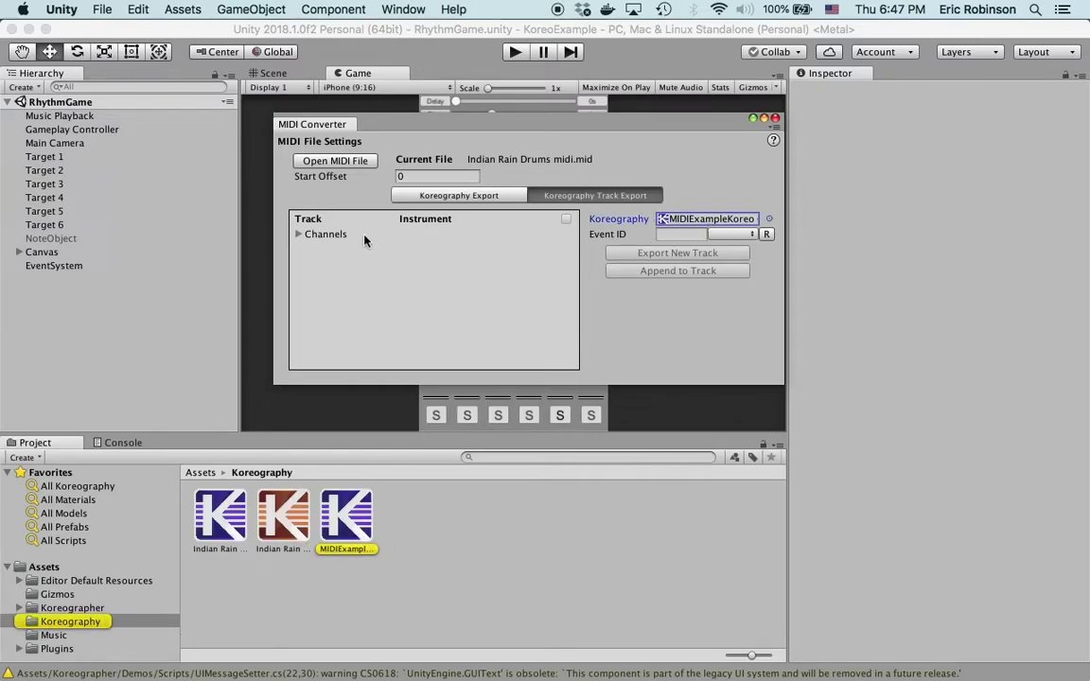
left_click(299, 235)
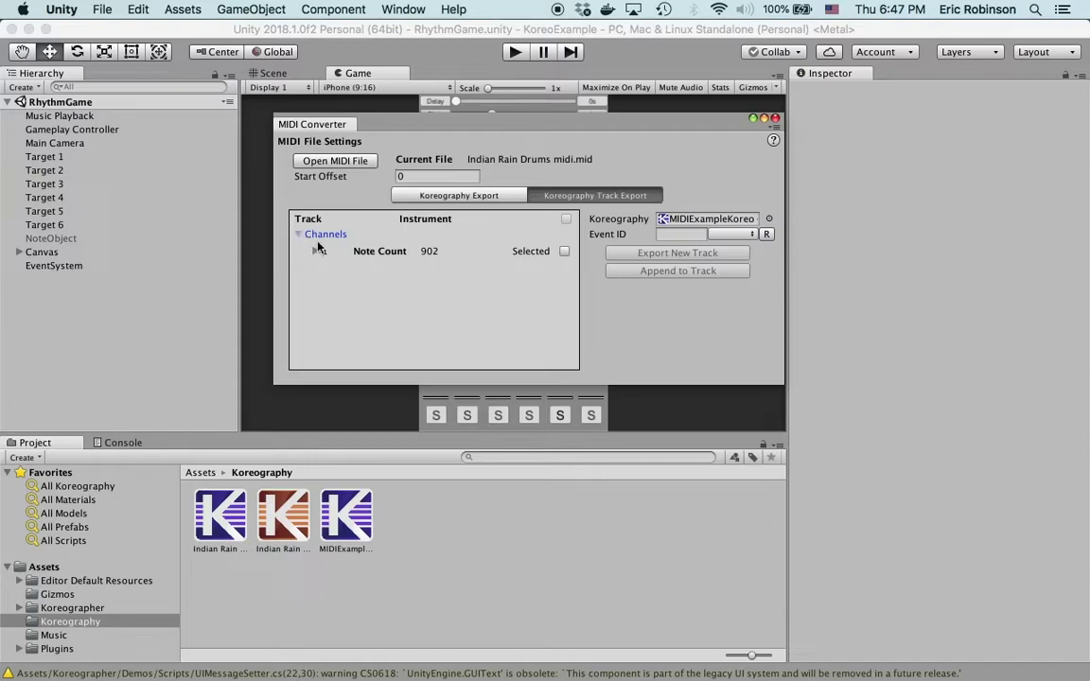
left_click(316, 252)
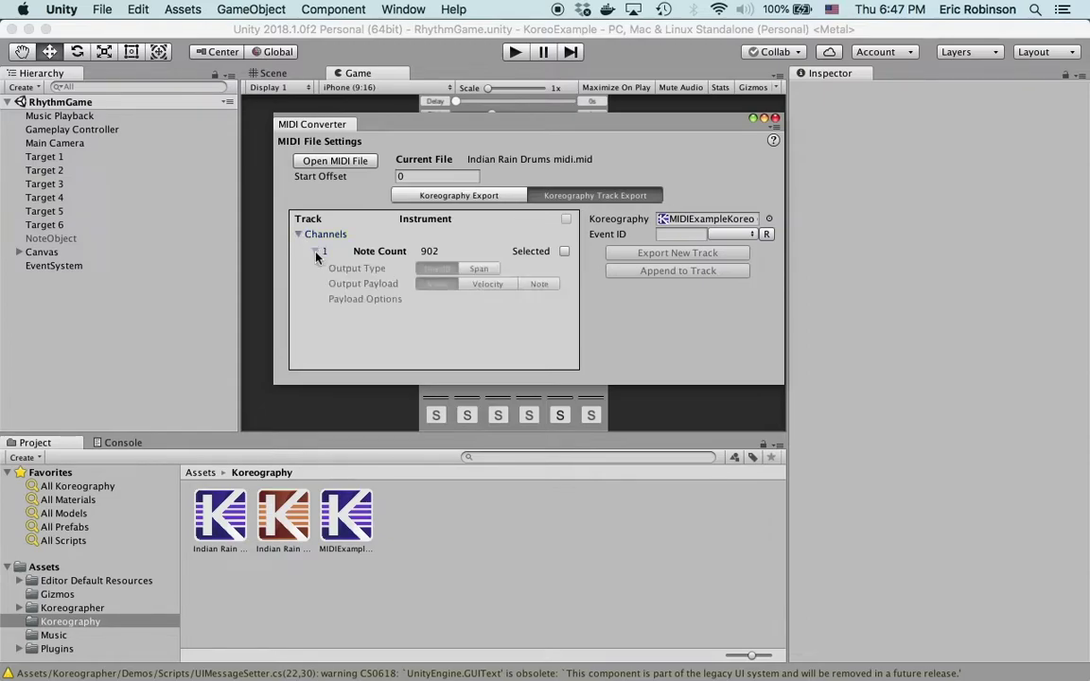
left_click(564, 252)
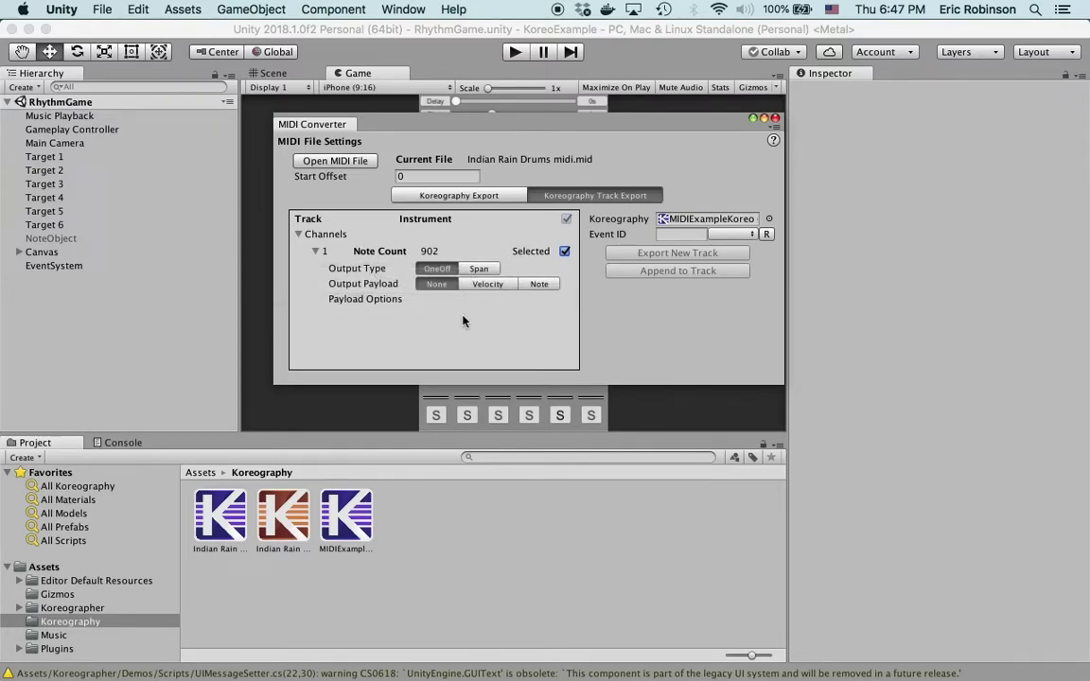
left_click(547, 287)
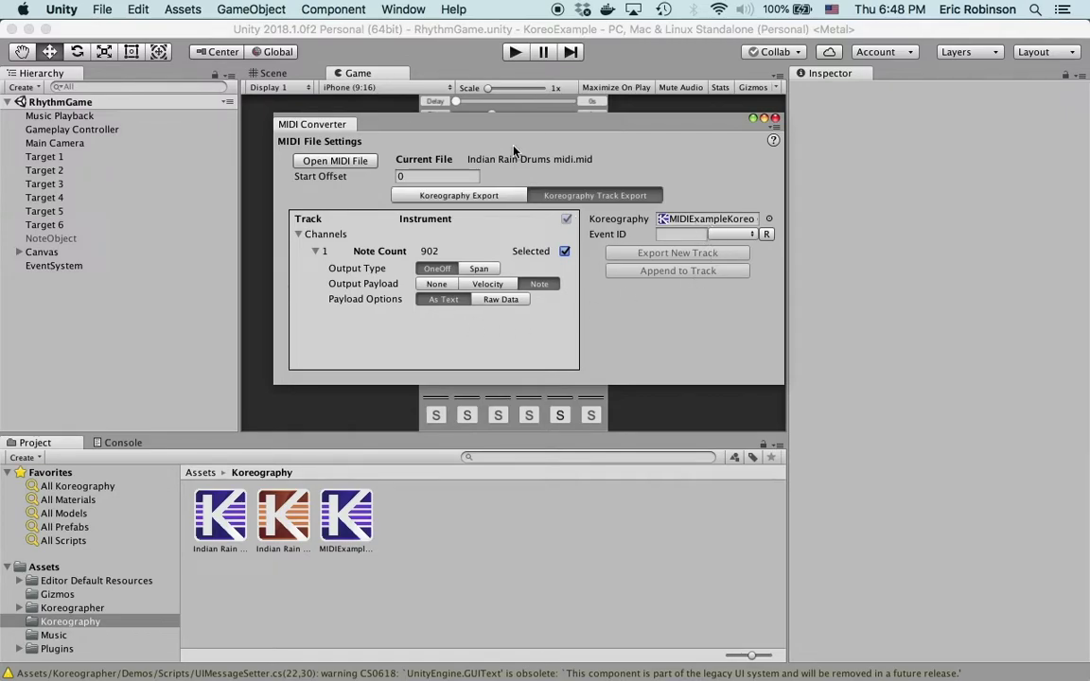
left_click(667, 234)
type("Drums")
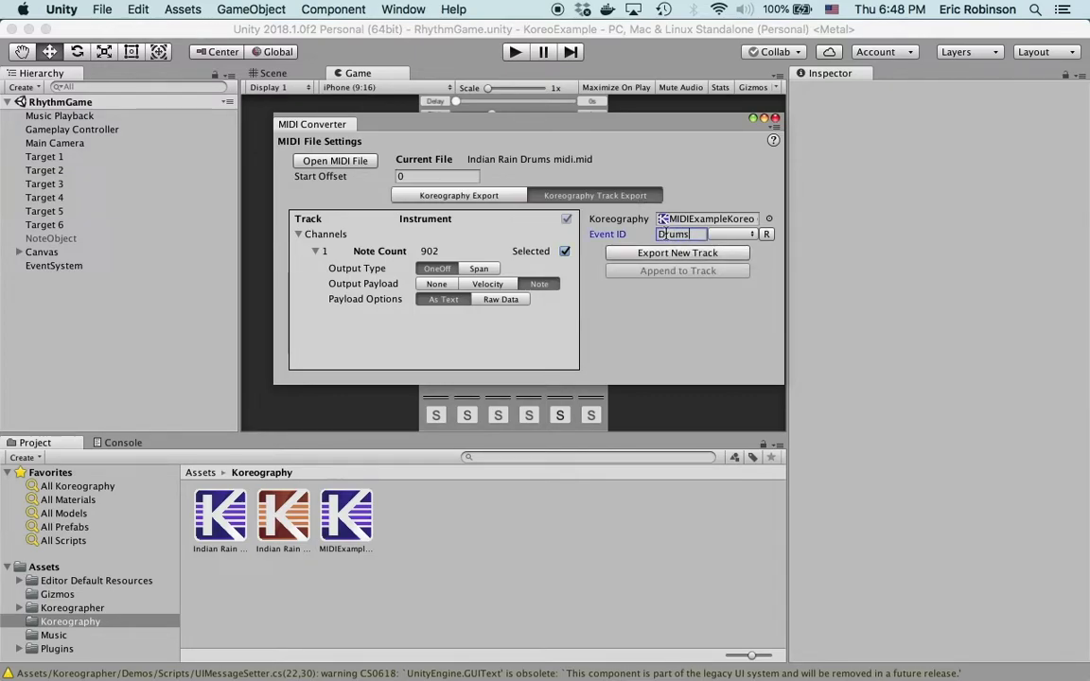
- Export channel 1 as a new track saved as MIDIDrumsTrack.asset
left_click(700, 253)
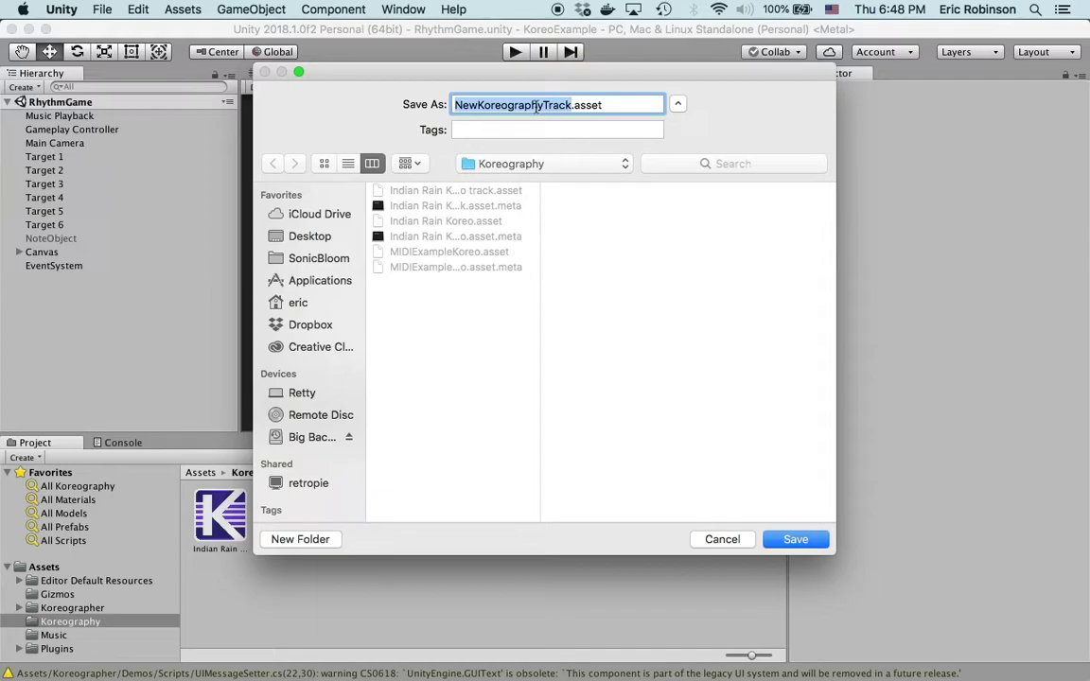
type("MIDI")
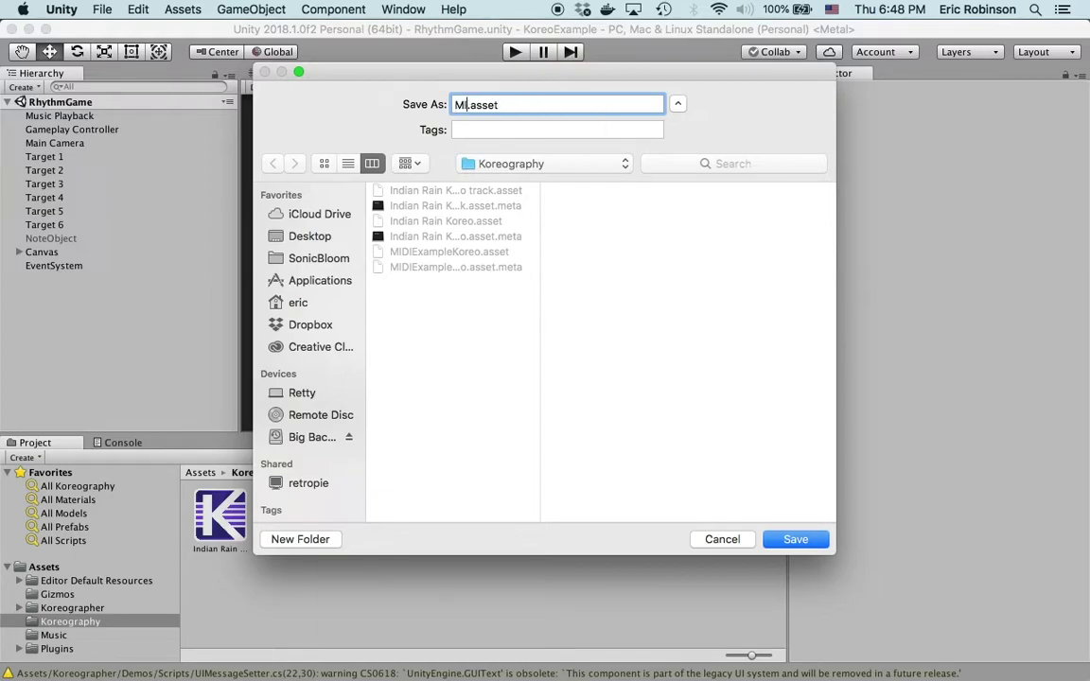
type("DrumsTrack")
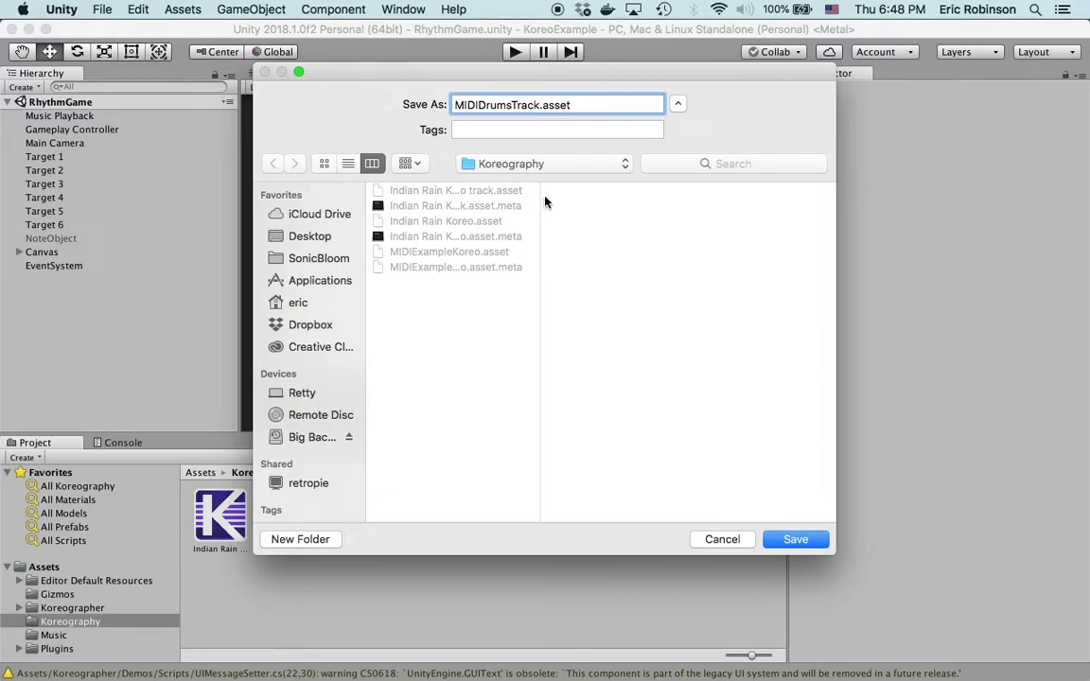
left_click(795, 539)
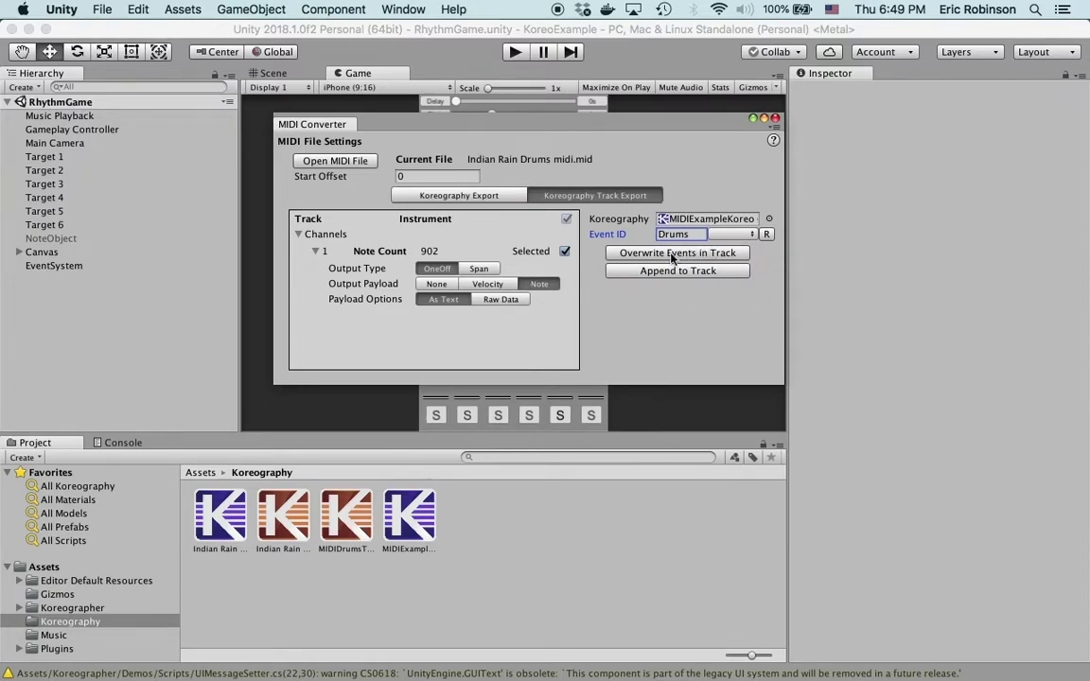
left_click(333, 161)
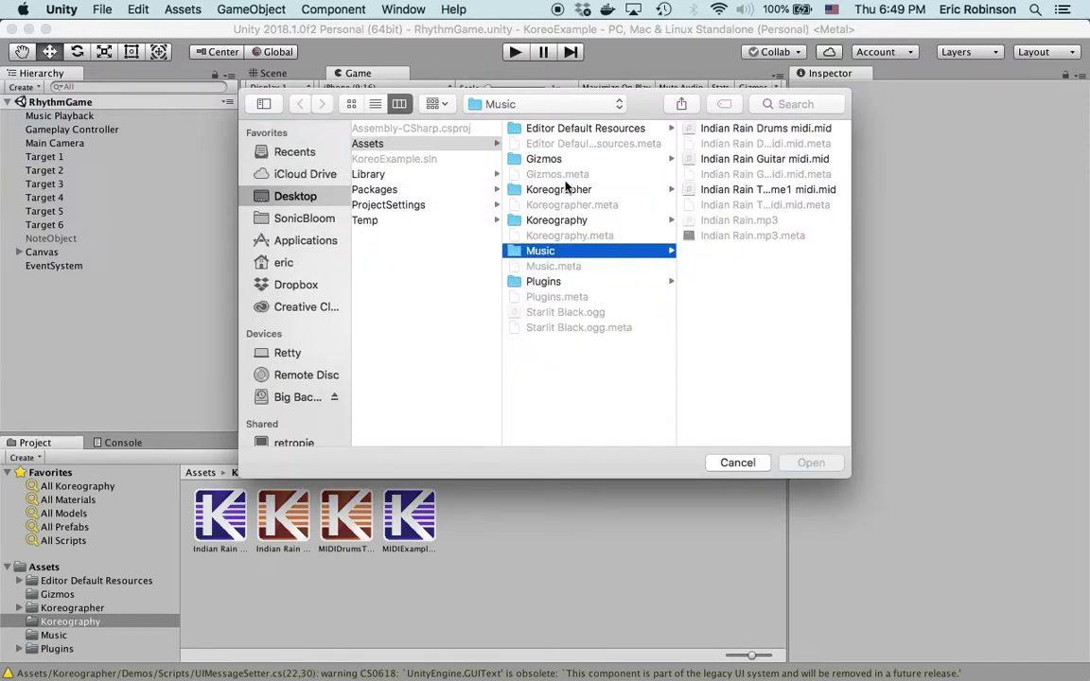
- Load Indian Rain Guitar midi.mid and select its channel 1 with Note payloads
left_click(778, 161)
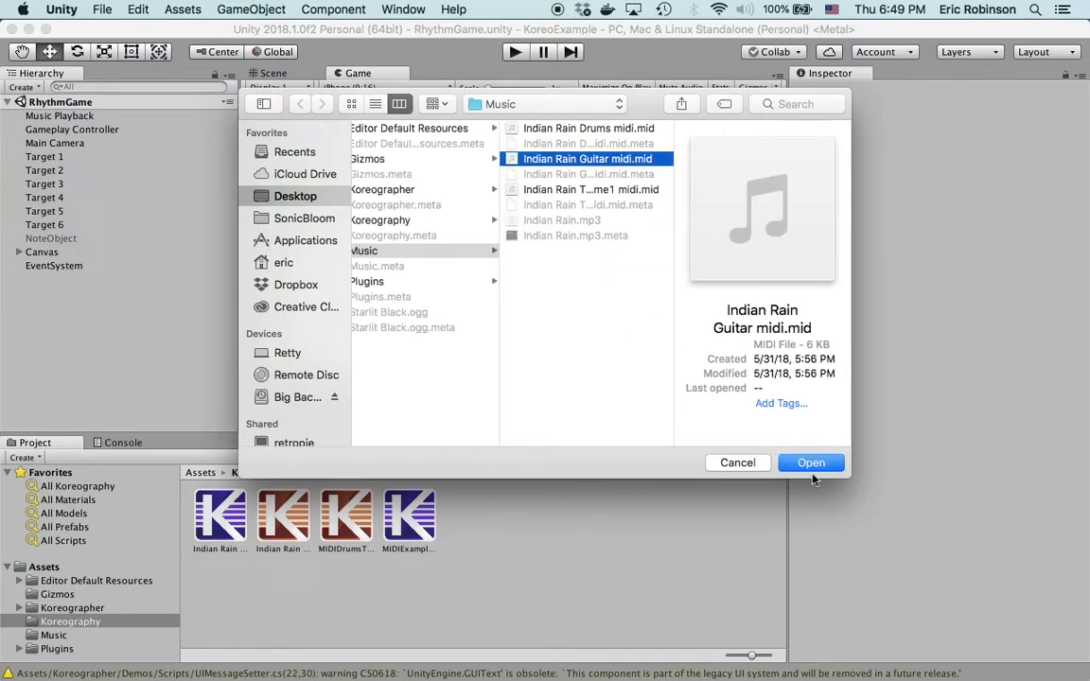
left_click(812, 462)
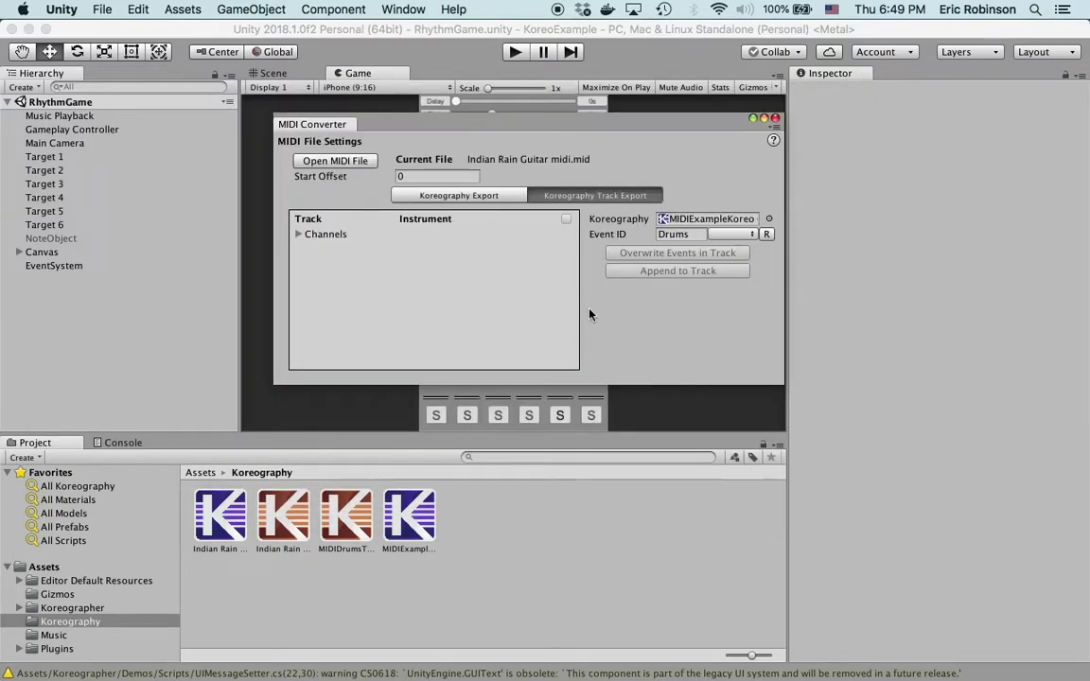
left_click(298, 234)
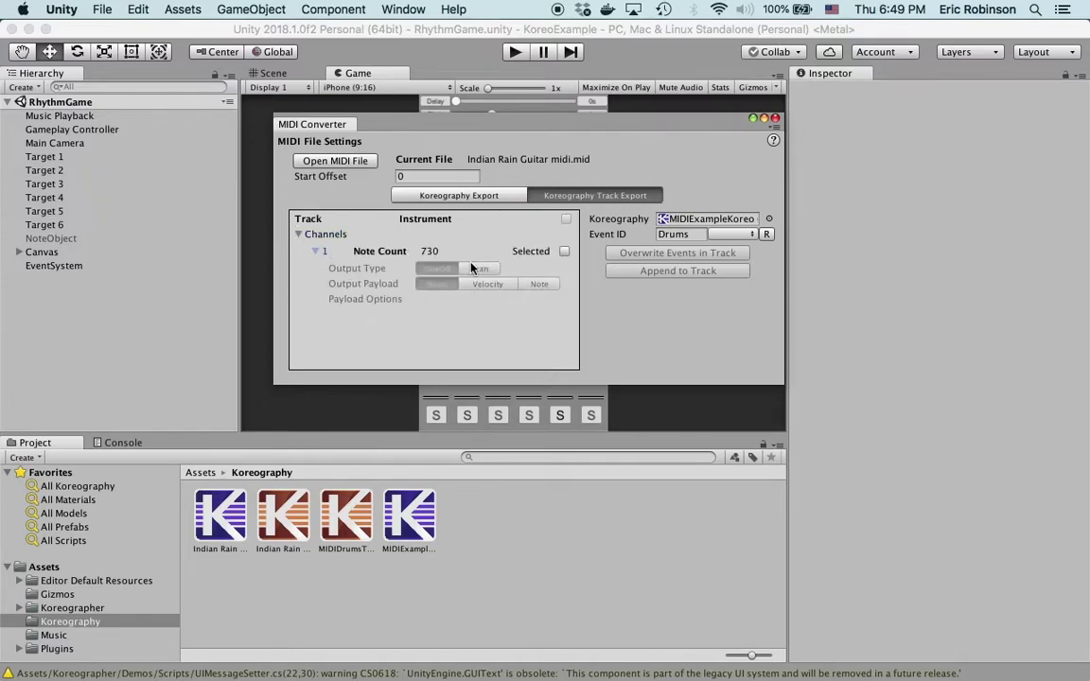
left_click(564, 252)
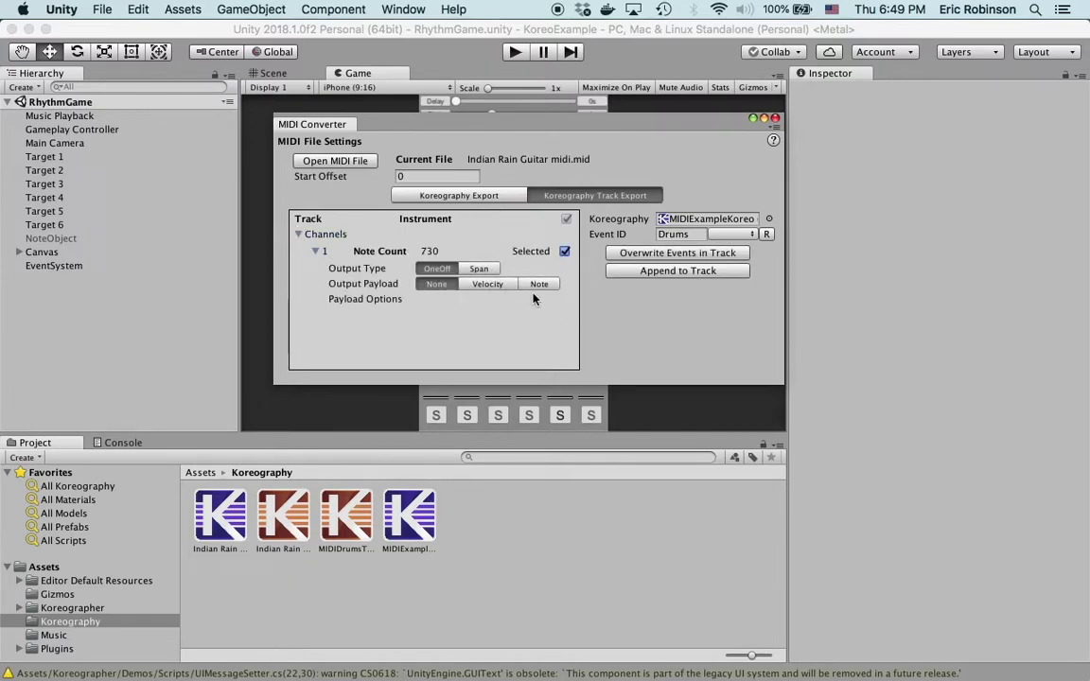
left_click(542, 286)
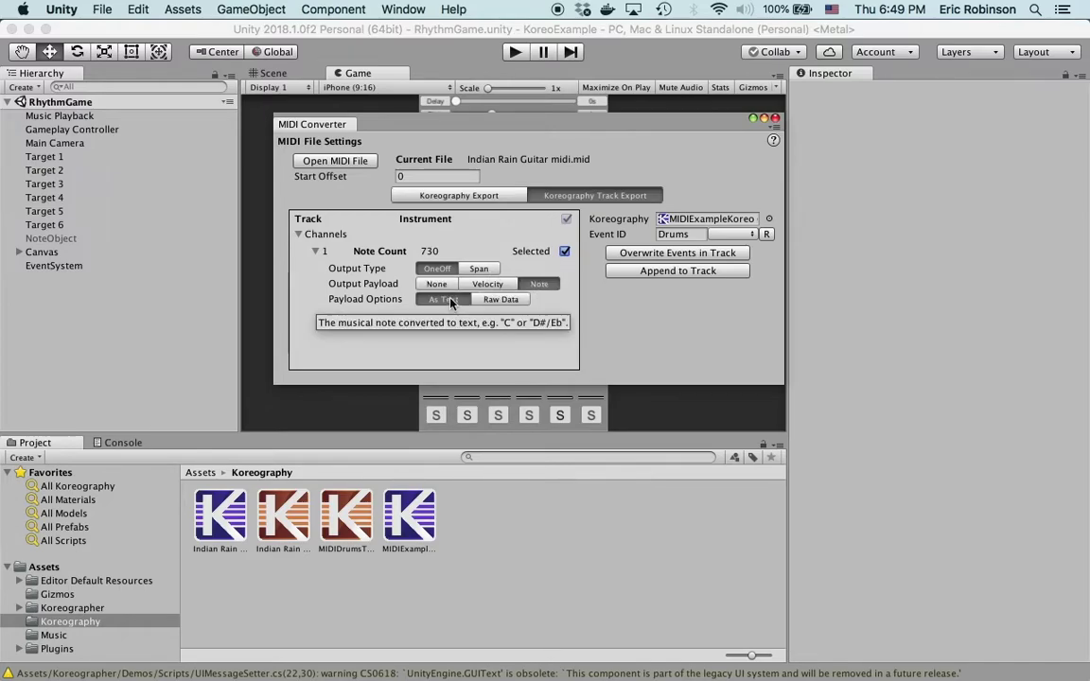
- Set the event ID to Guitar and export the new track as MIDIGuitarTrack
left_click(694, 233)
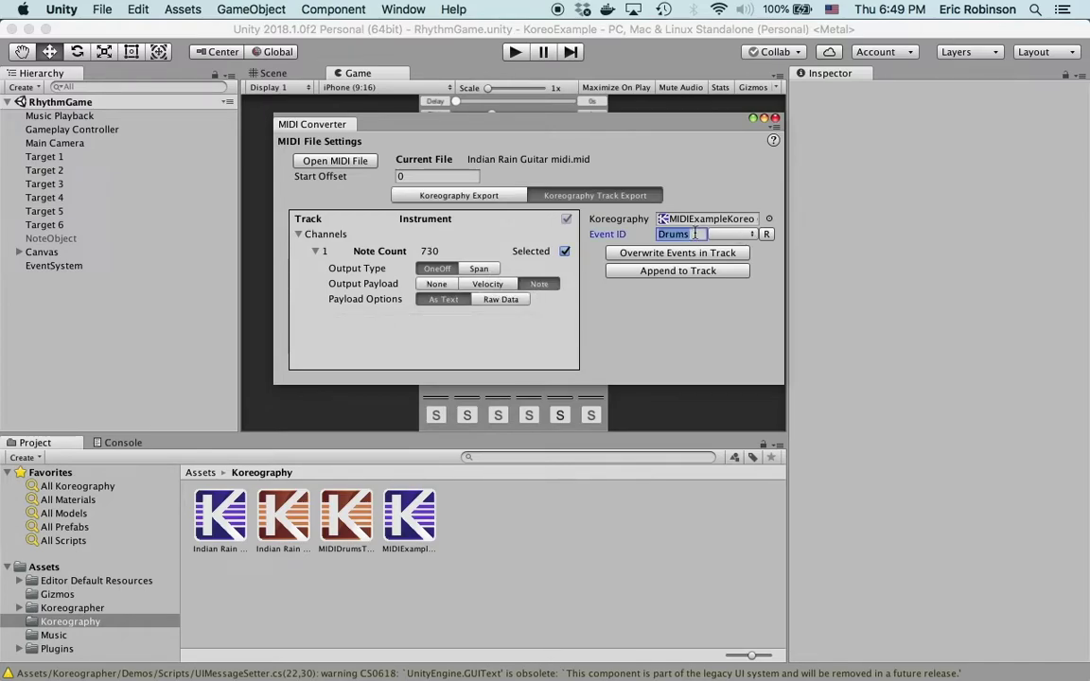
type("Guitar")
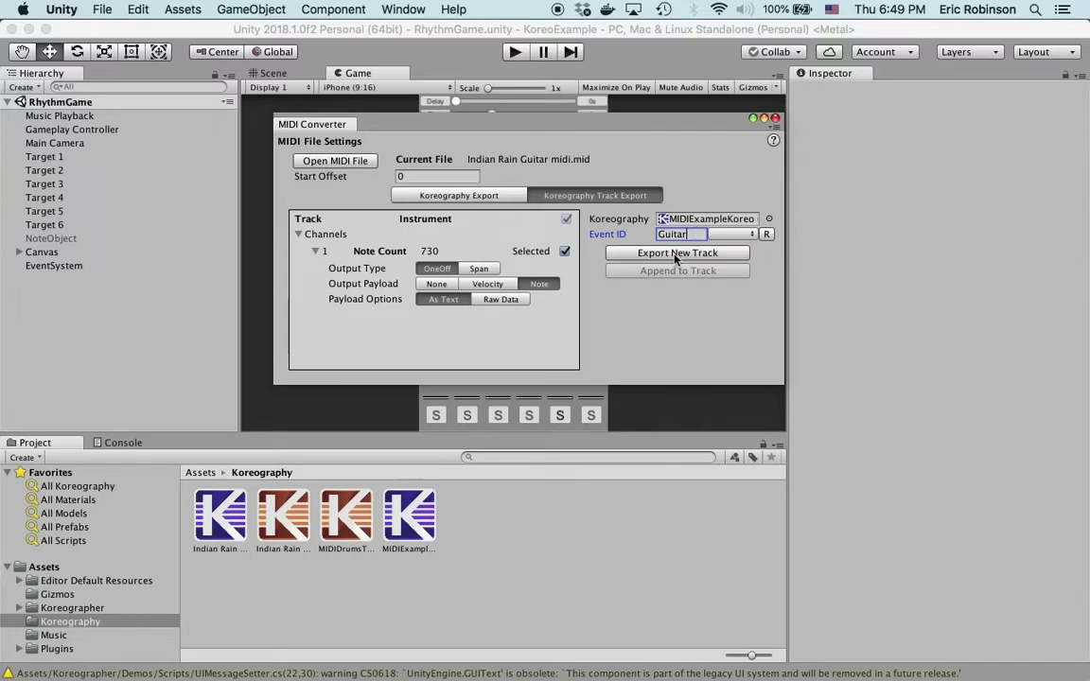
left_click(676, 253)
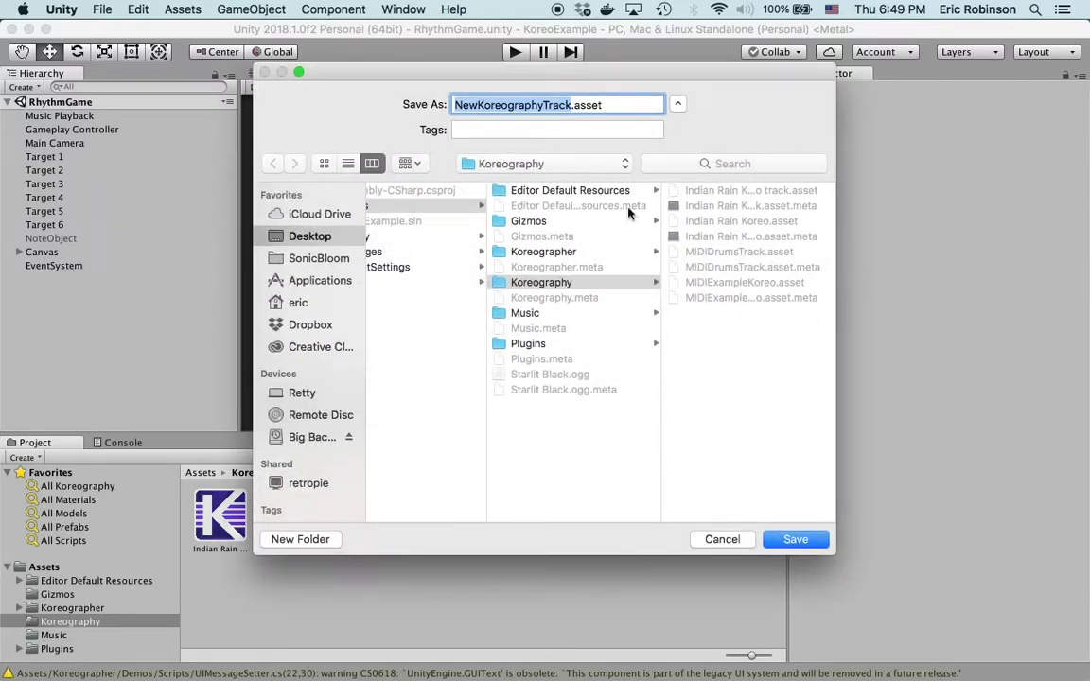
type("MIDIGuit")
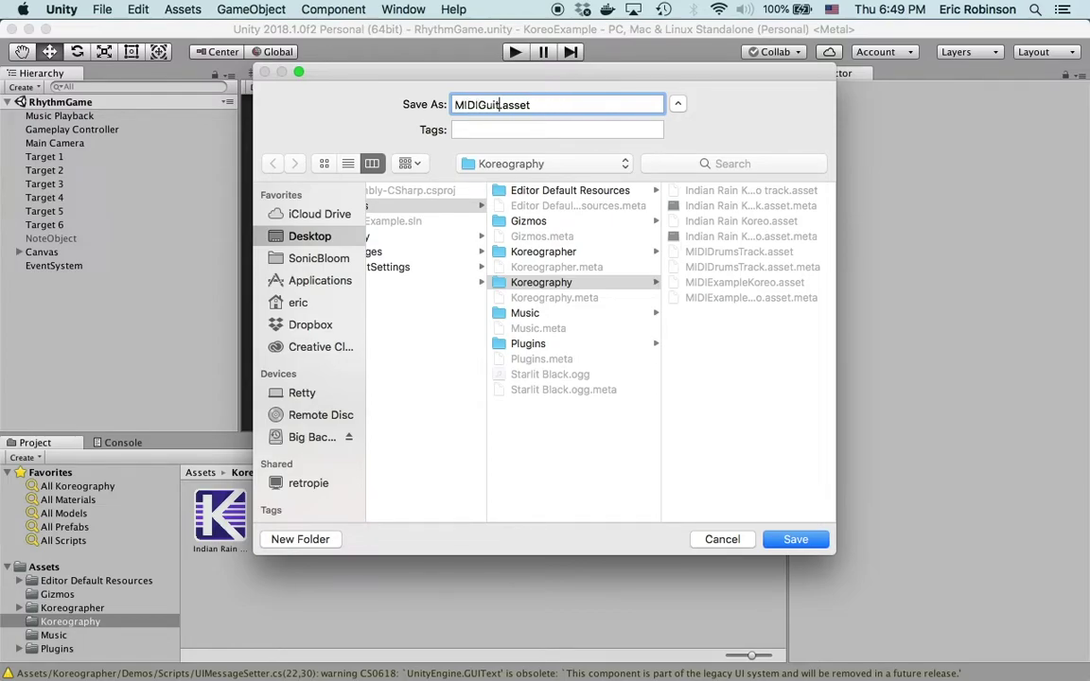
type("arTrack")
left_click(796, 540)
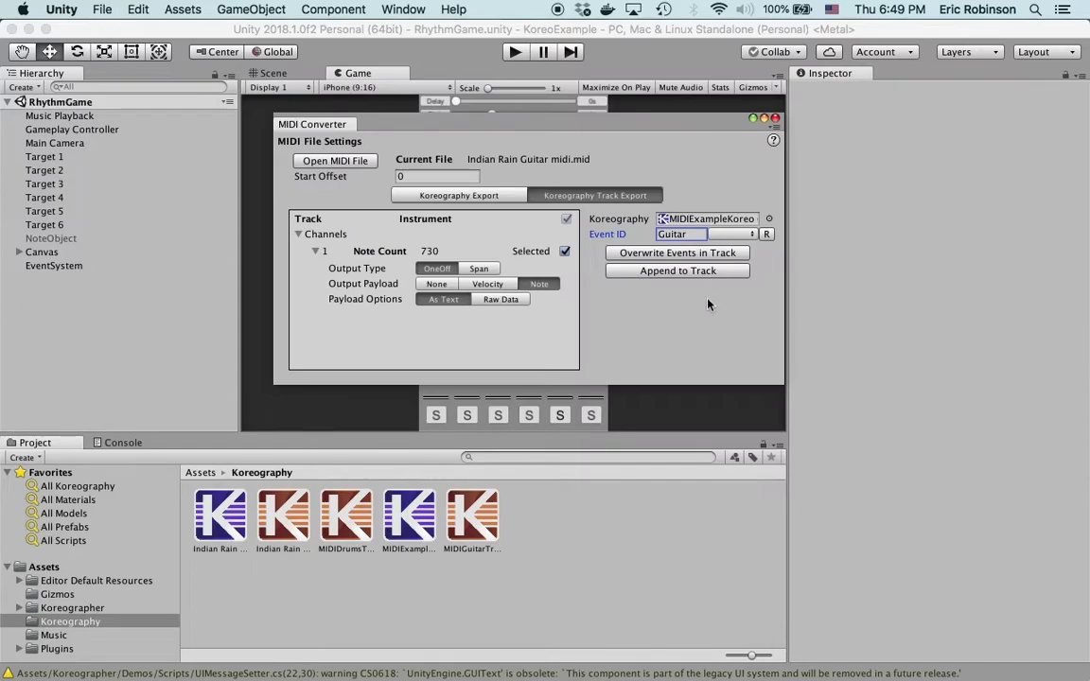
- Load Indian Rain Theme1 midi.mid and enable channel 1 for export with a Note payload
left_click(335, 161)
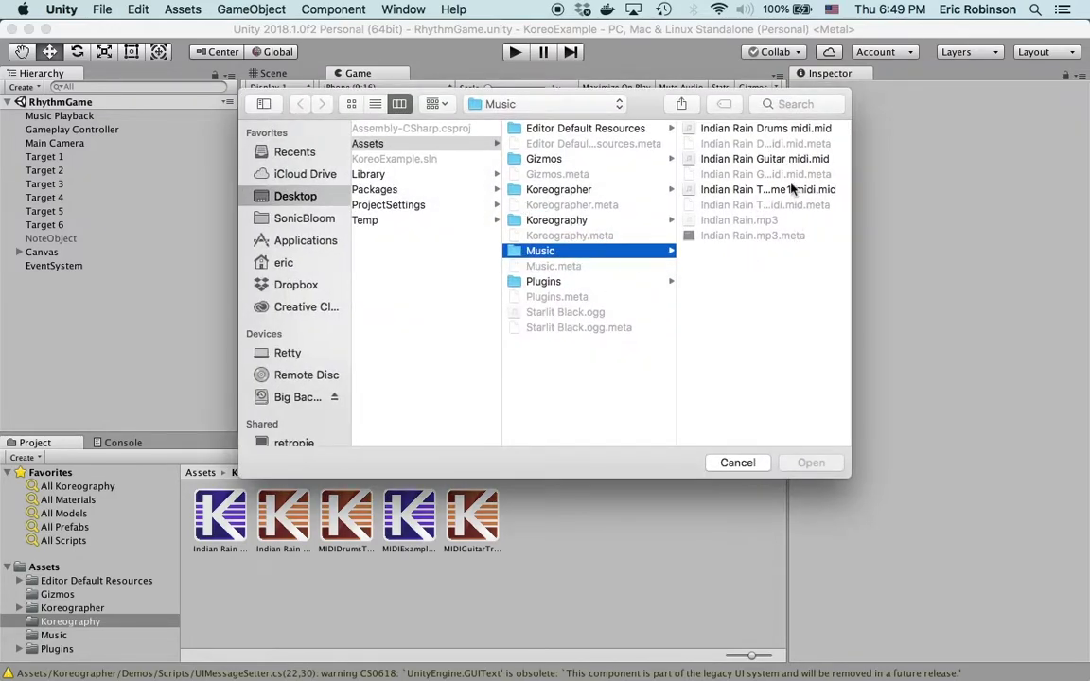
left_click(793, 189)
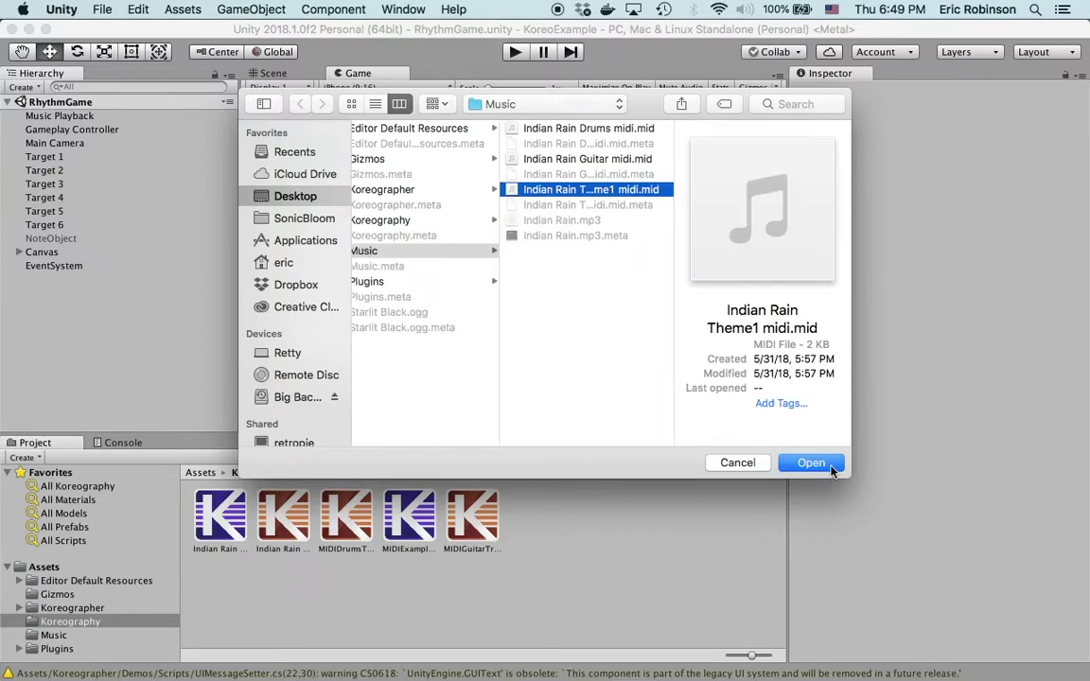
left_click(831, 467)
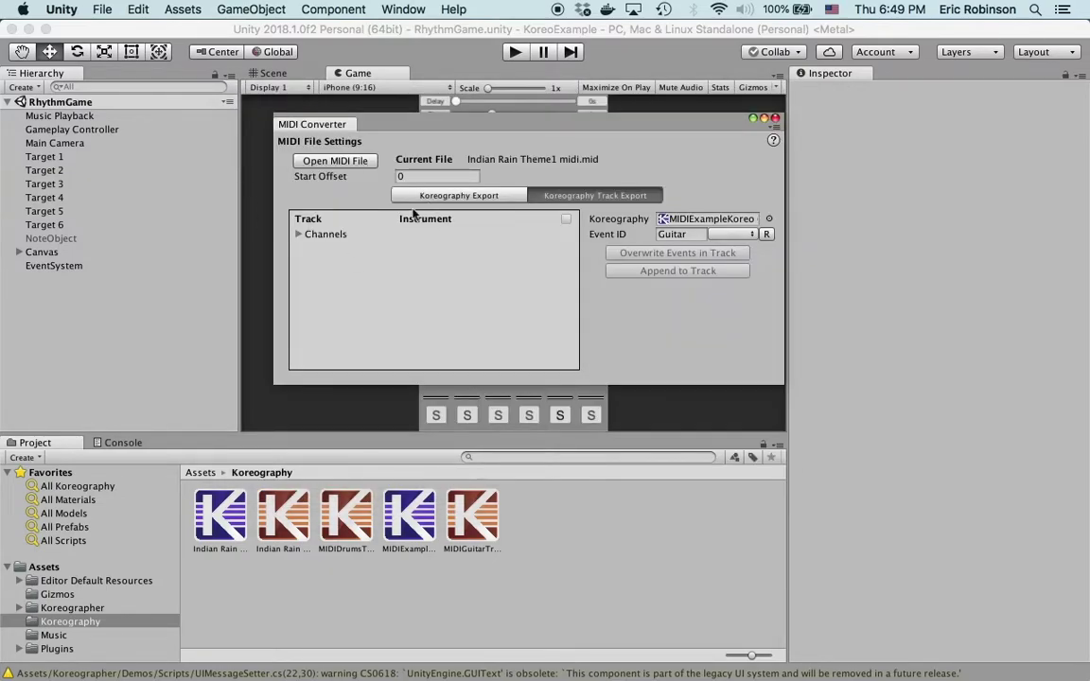
left_click(329, 235)
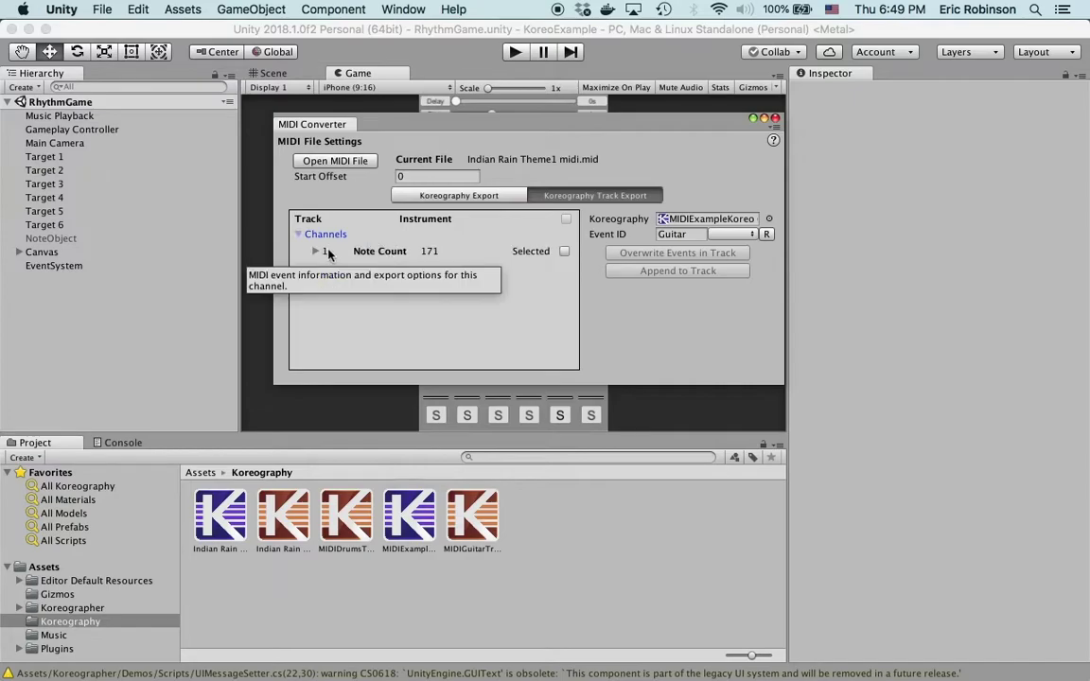
left_click(318, 251)
left_click(564, 251)
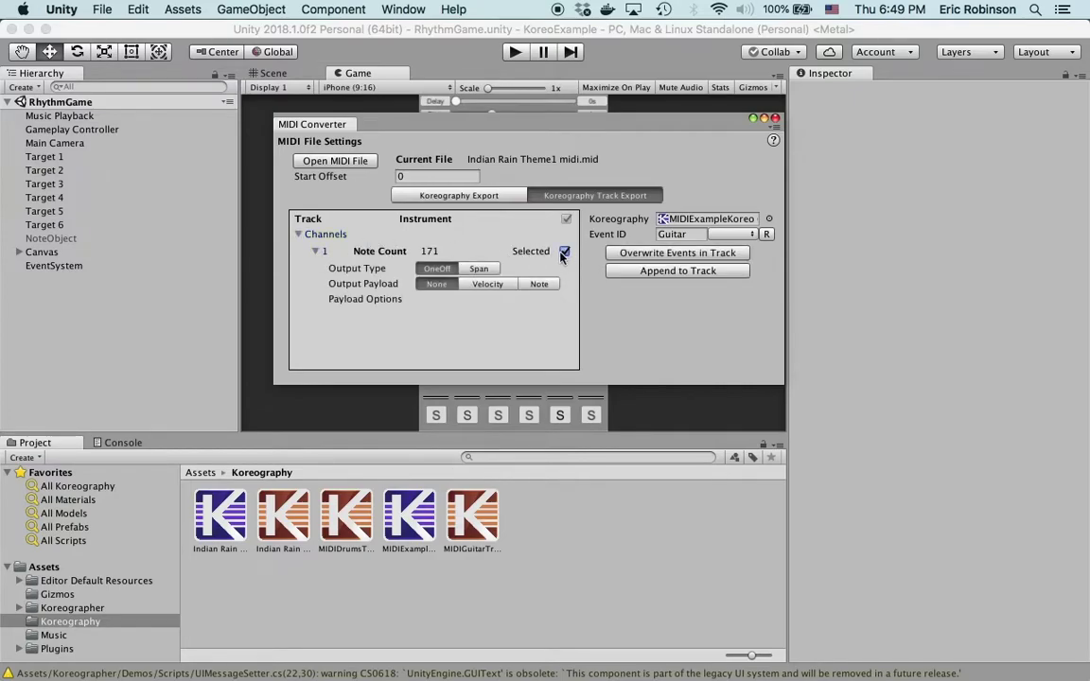
left_click(538, 284)
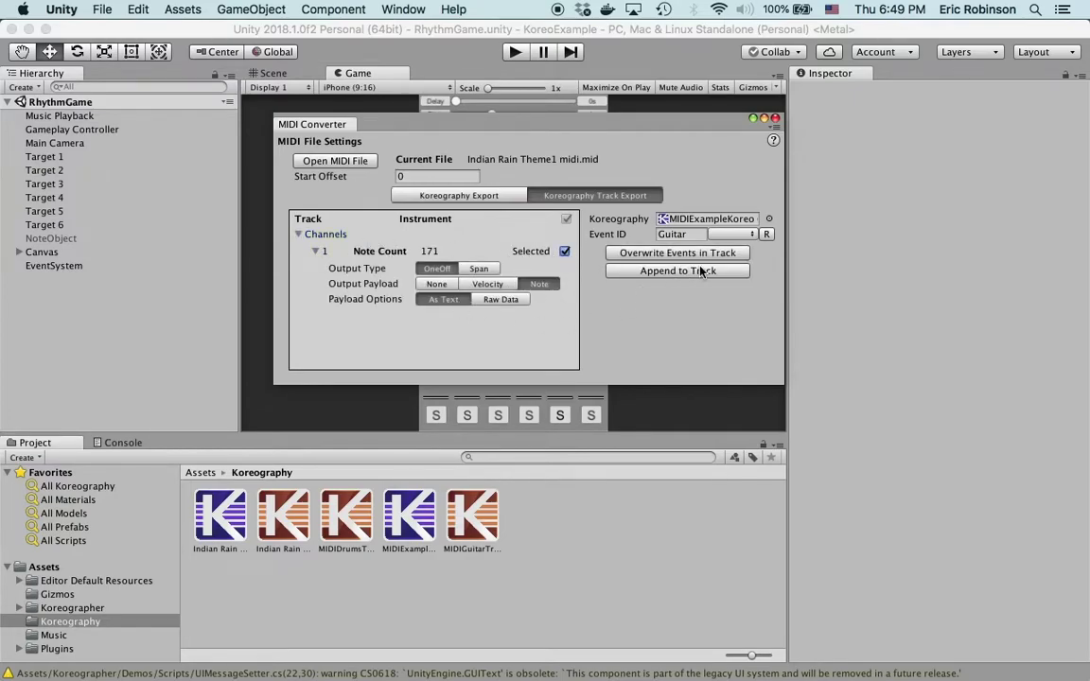
- Export channel 1 as new track MIDIThemeTrack with event ID Theme, then close the converter
left_click(687, 235)
type("Theme")
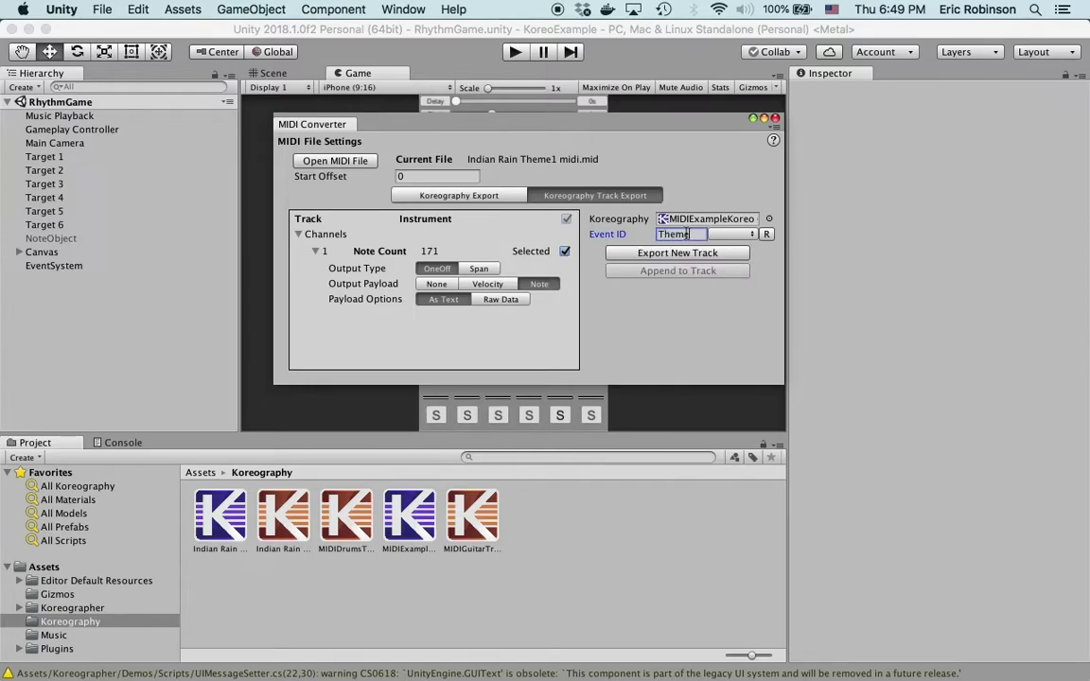
left_click(694, 257)
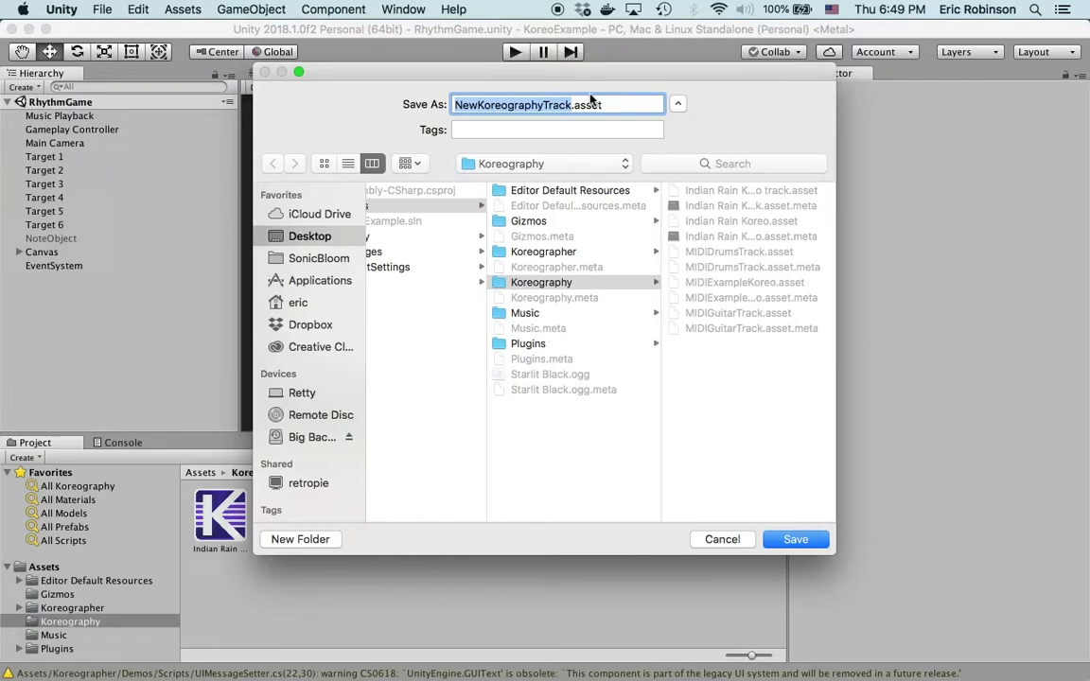
type("MIDI")
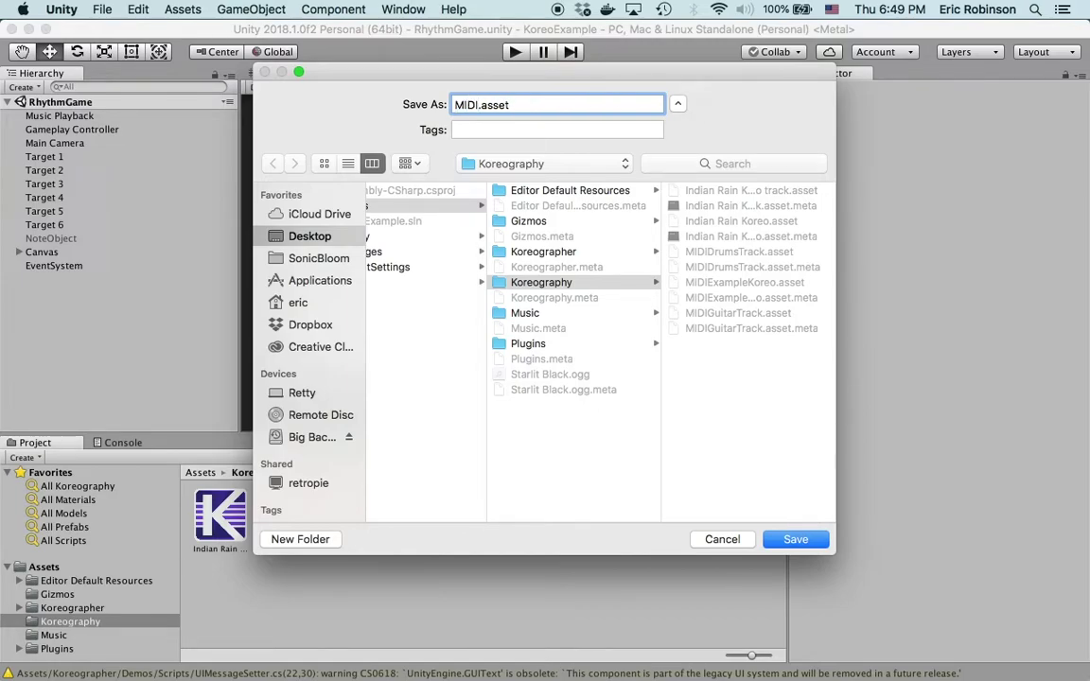
type("ThemeTrack")
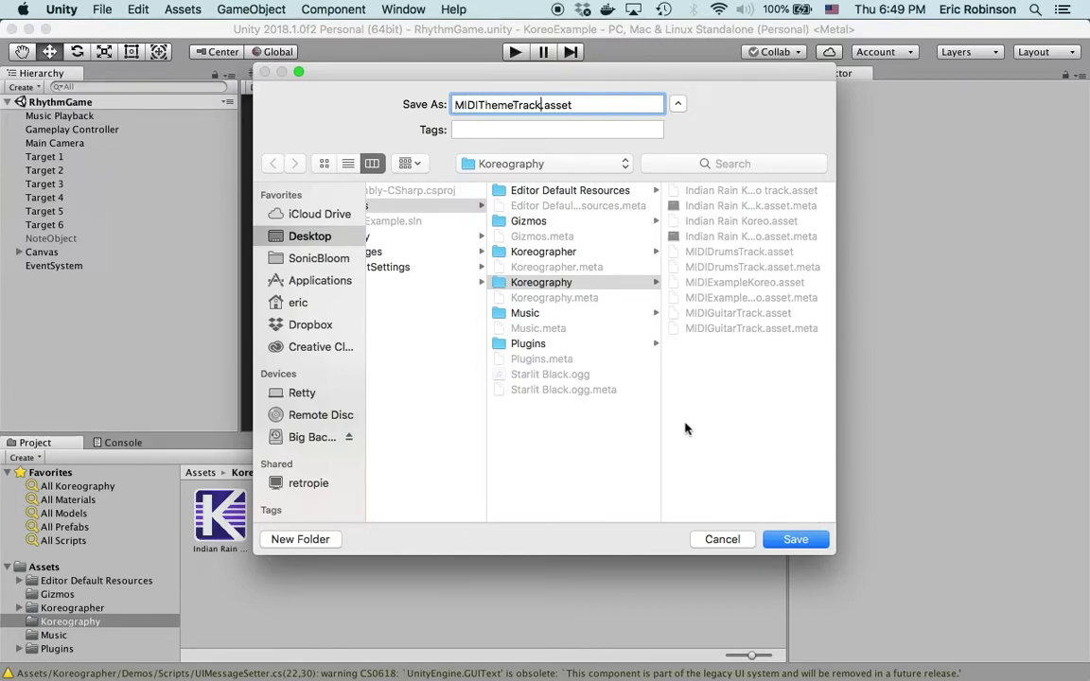
left_click(790, 540)
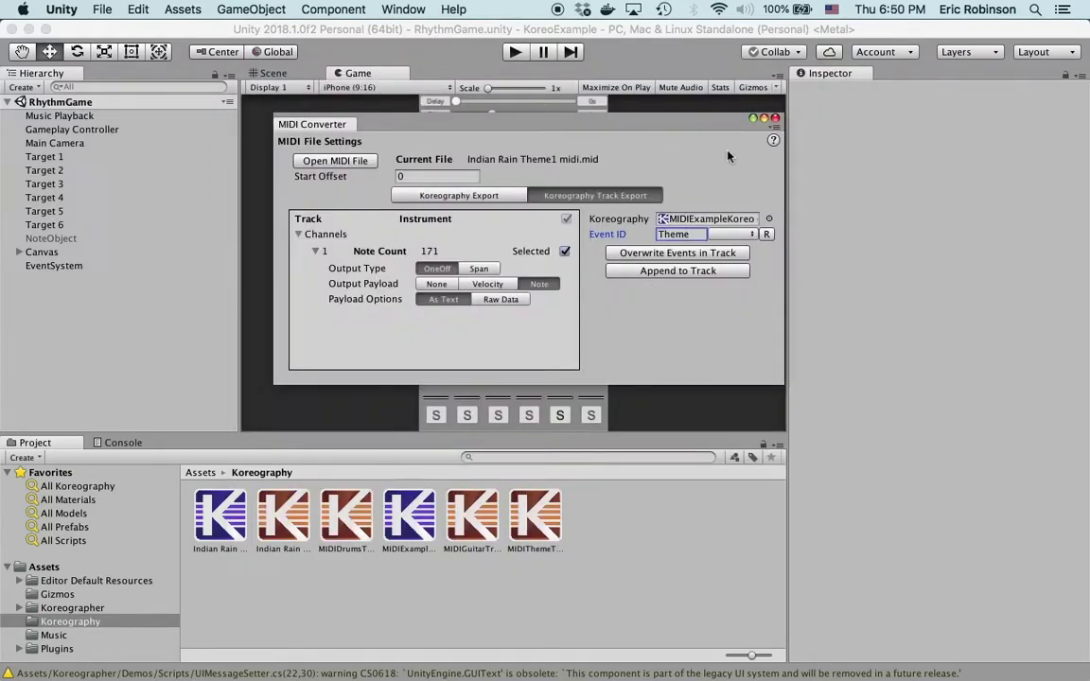
left_click(775, 119)
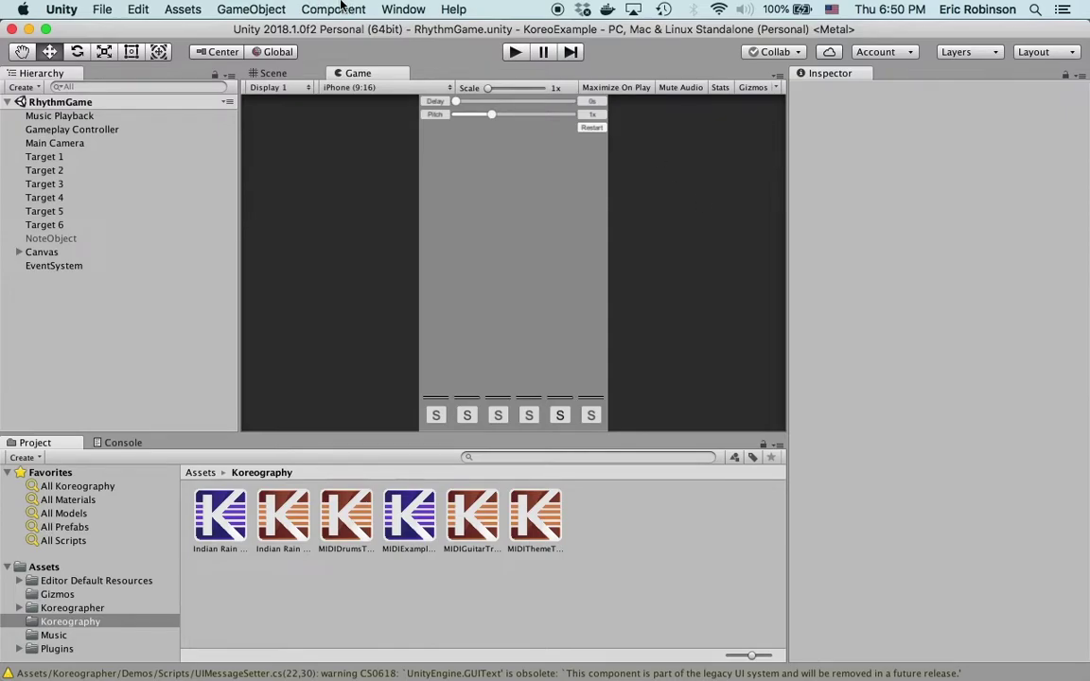
left_click(401, 10)
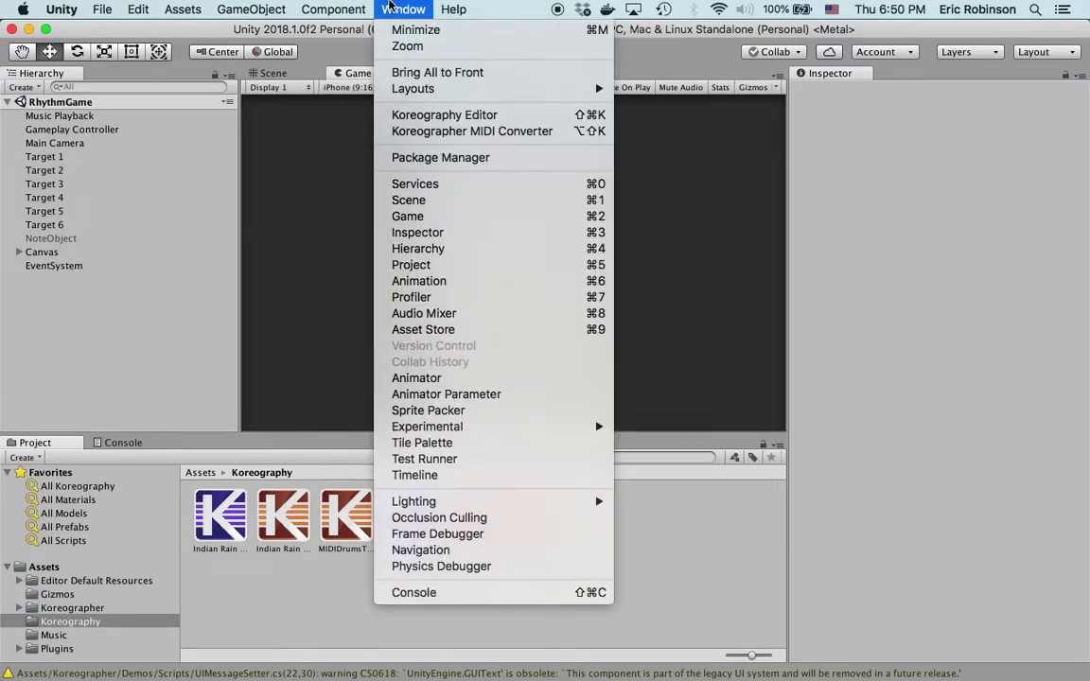
left_click(419, 115)
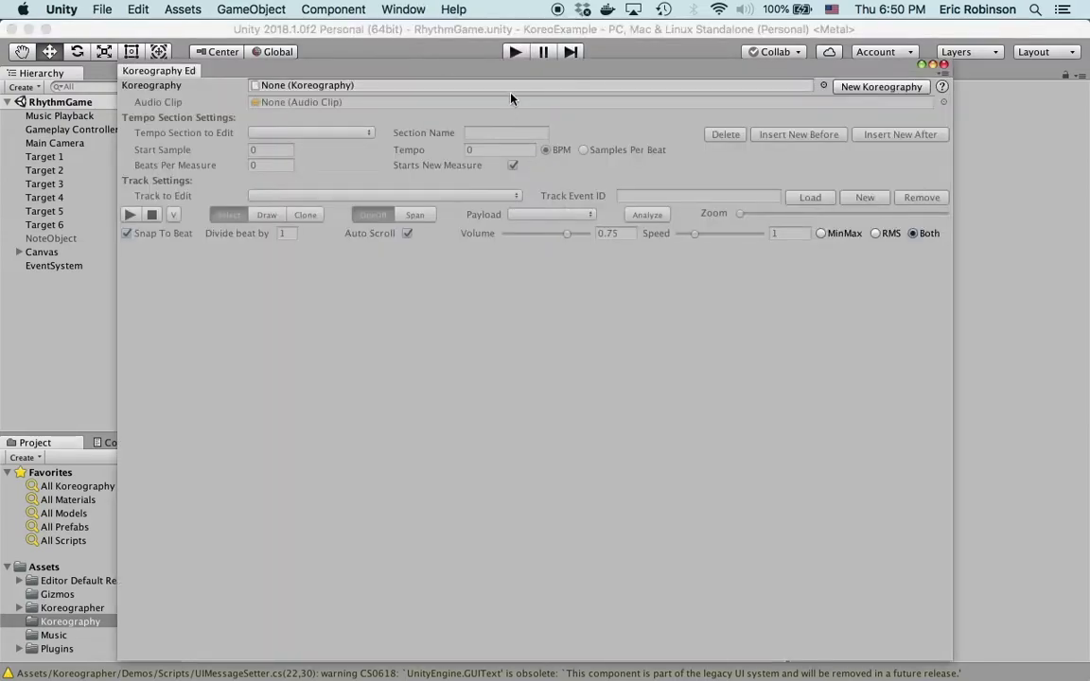
left_click(512, 87)
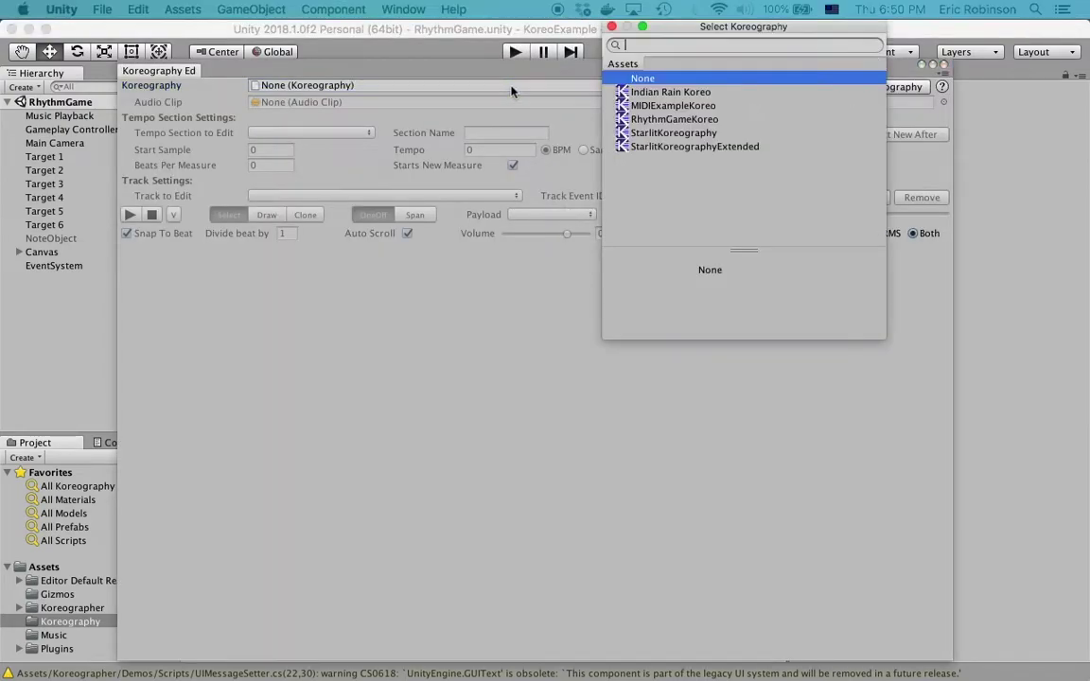
left_click(690, 107)
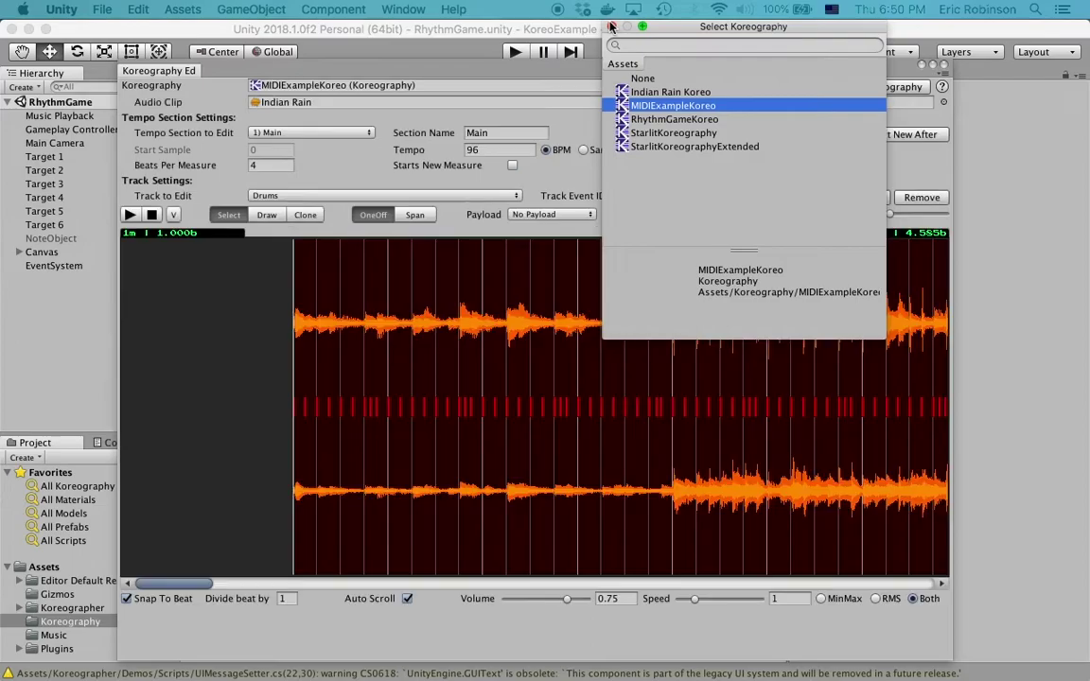
left_click(611, 27)
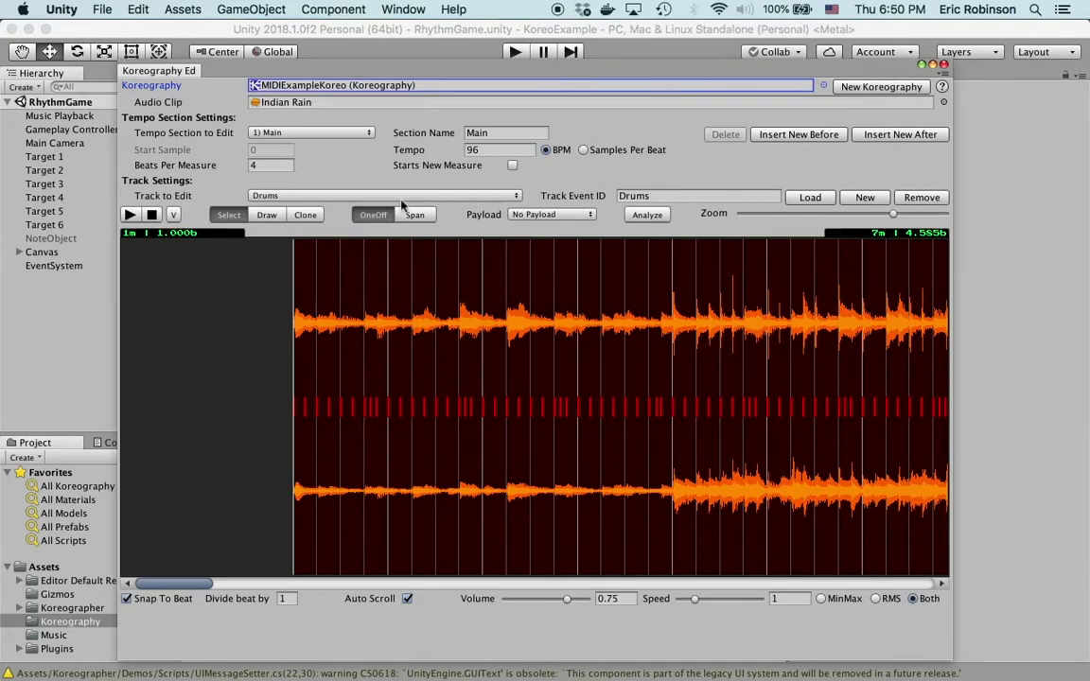
scroll(437, 384, "right", 10)
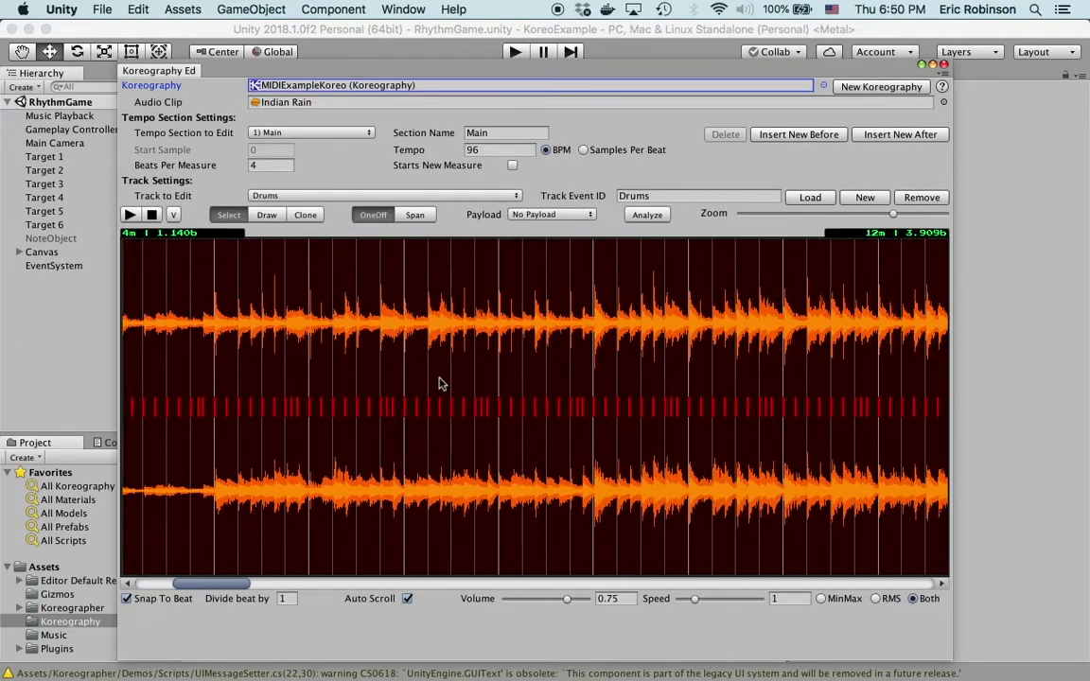
scroll(439, 383, "left", 10)
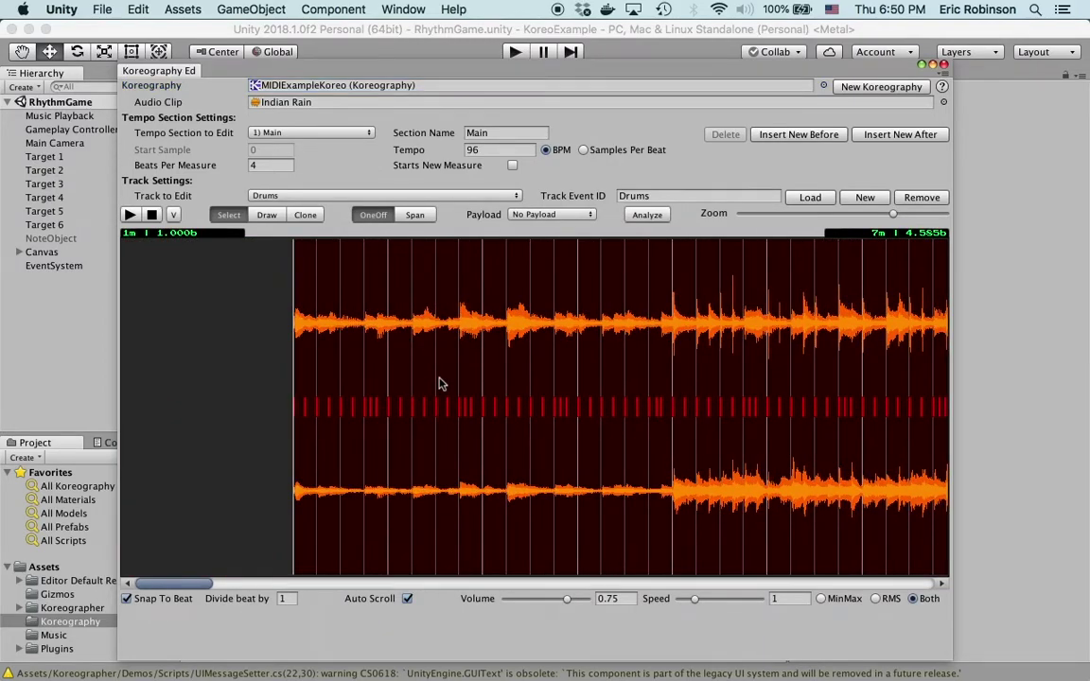
key("super+a")
scroll(505, 354, "up", 5)
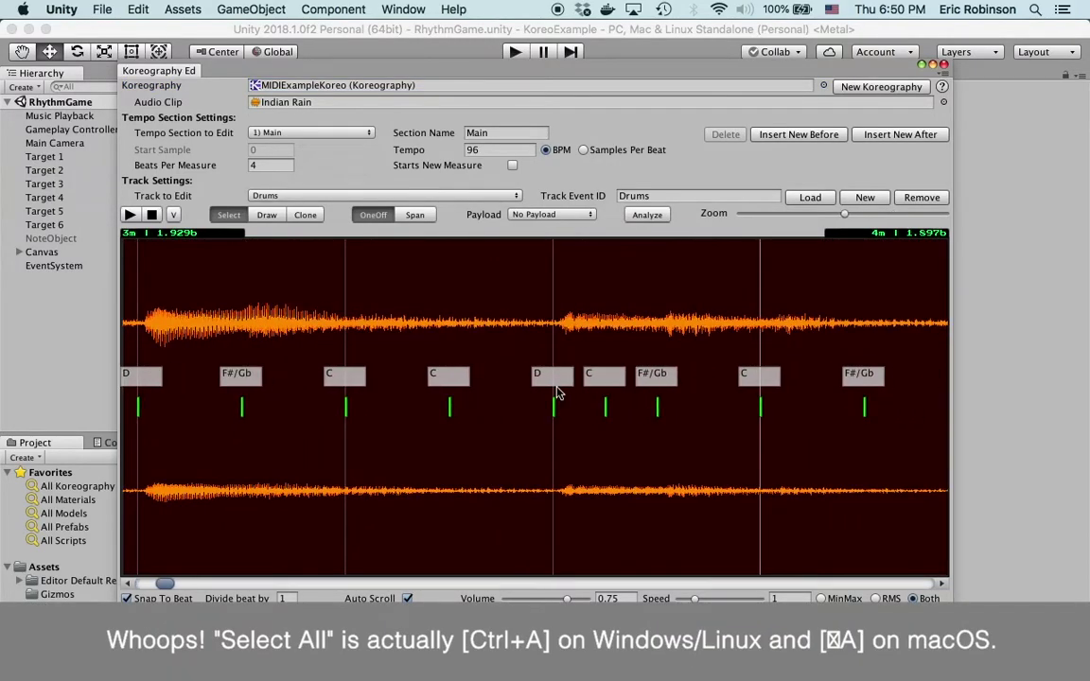
scroll(559, 393, "down", 2)
scroll(710, 377, "down", 2)
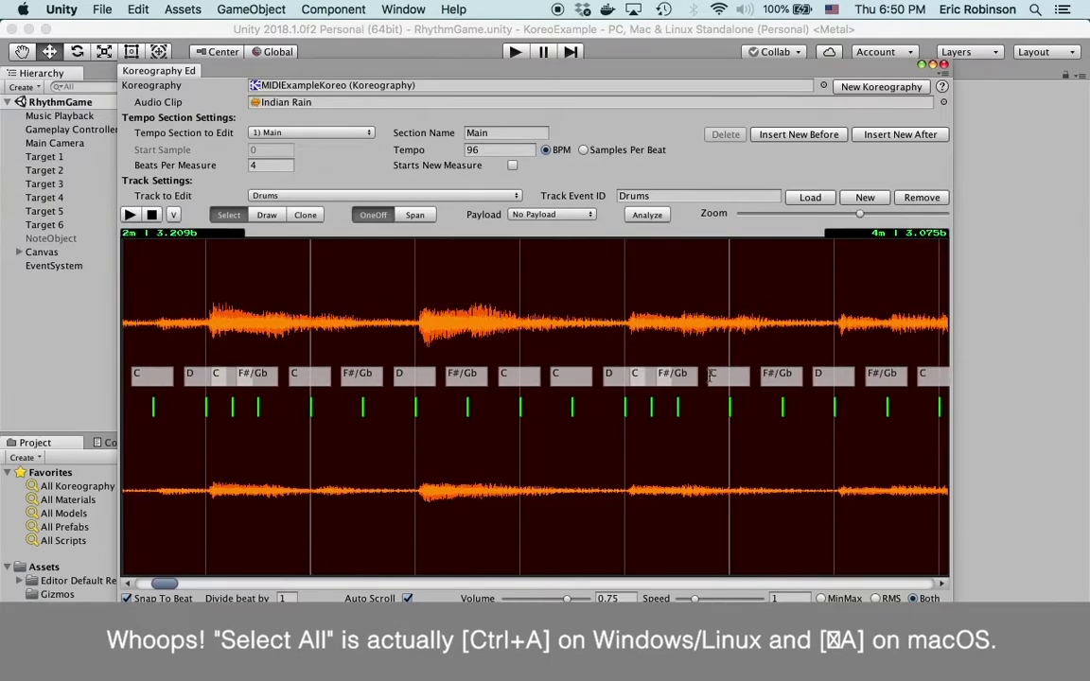
scroll(653, 371, "down", 6)
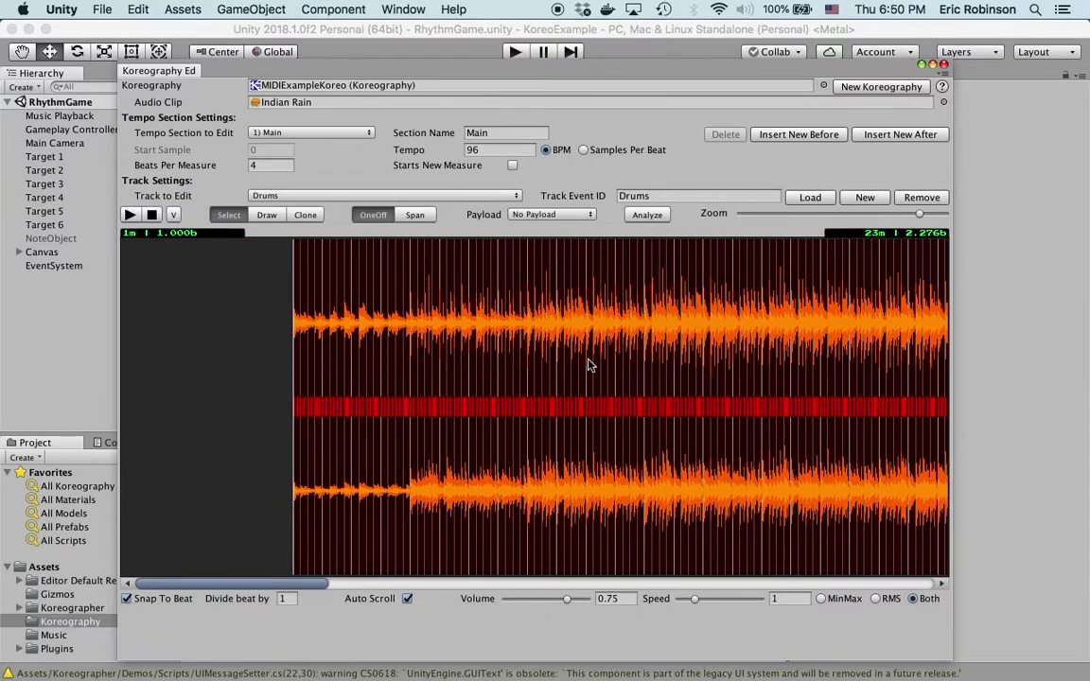
scroll(589, 365, "up", 5)
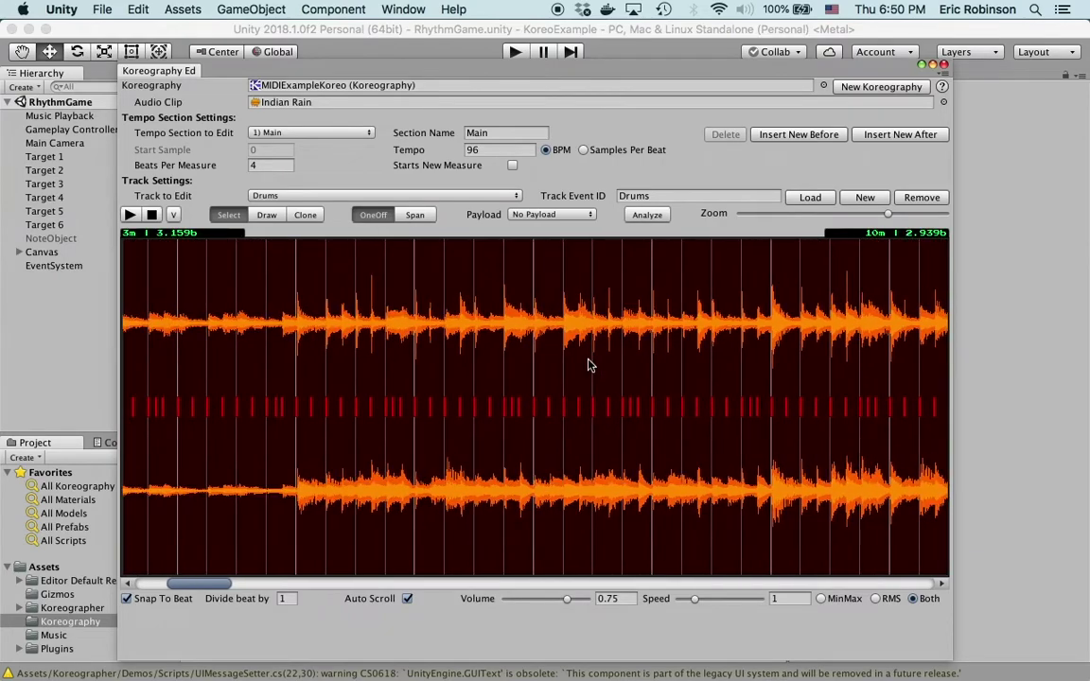
left_click(478, 196)
left_click(477, 212)
left_click(459, 196)
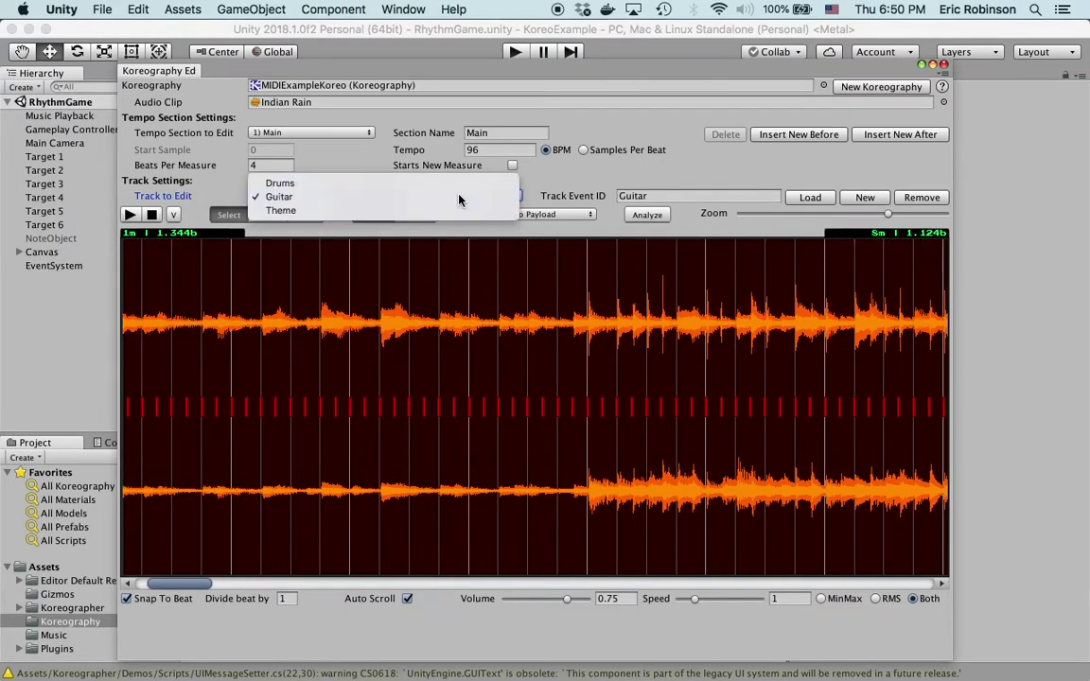
left_click(457, 210)
scroll(509, 358, "right", 10)
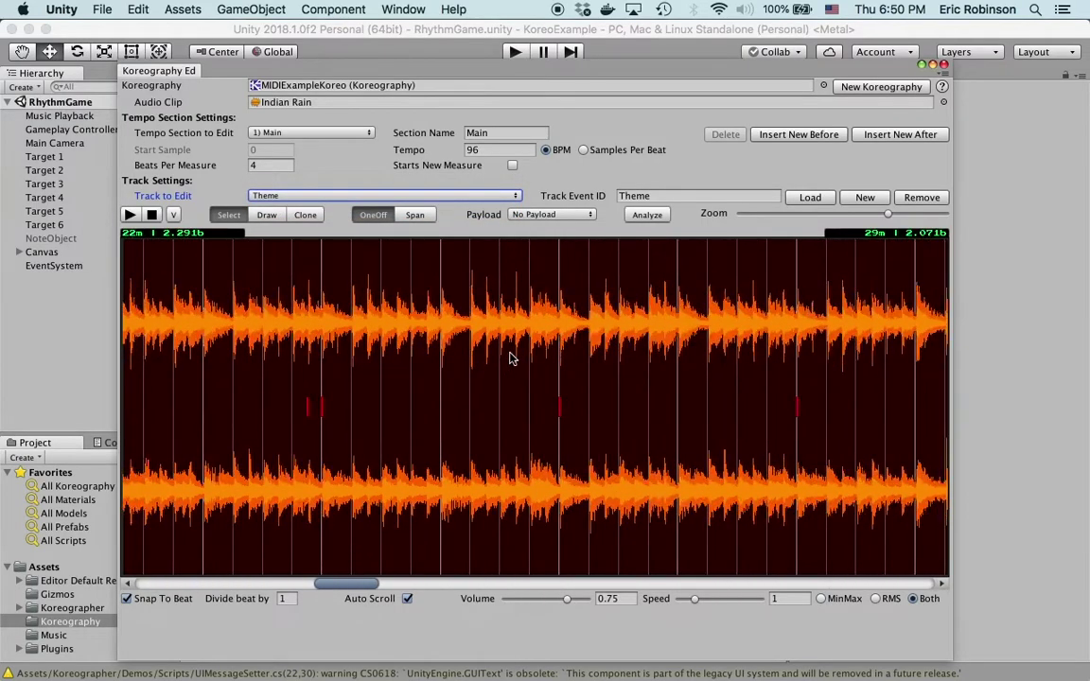
scroll(510, 358, "left", 5)
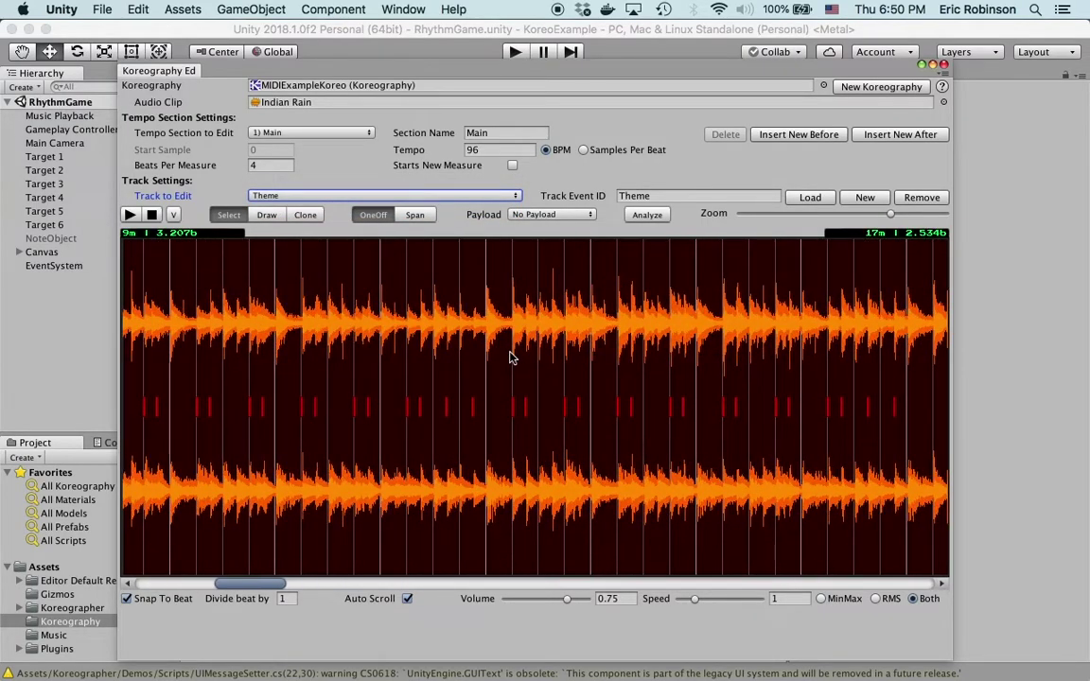
scroll(510, 358, "left", 2)
scroll(509, 357, "left", 5)
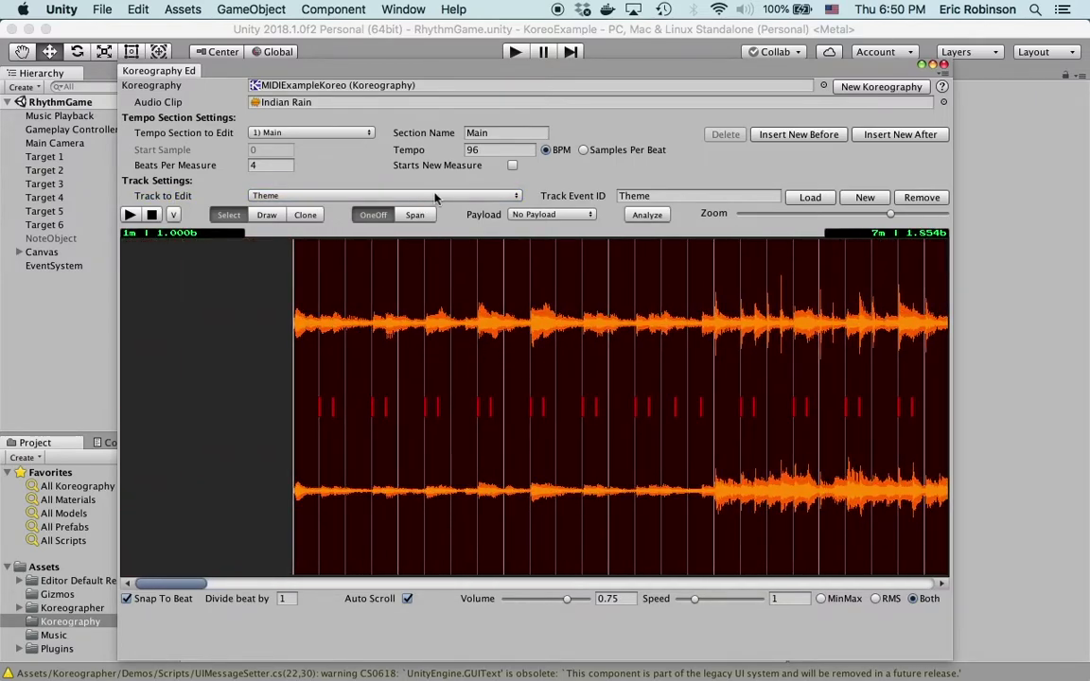
left_click(944, 63)
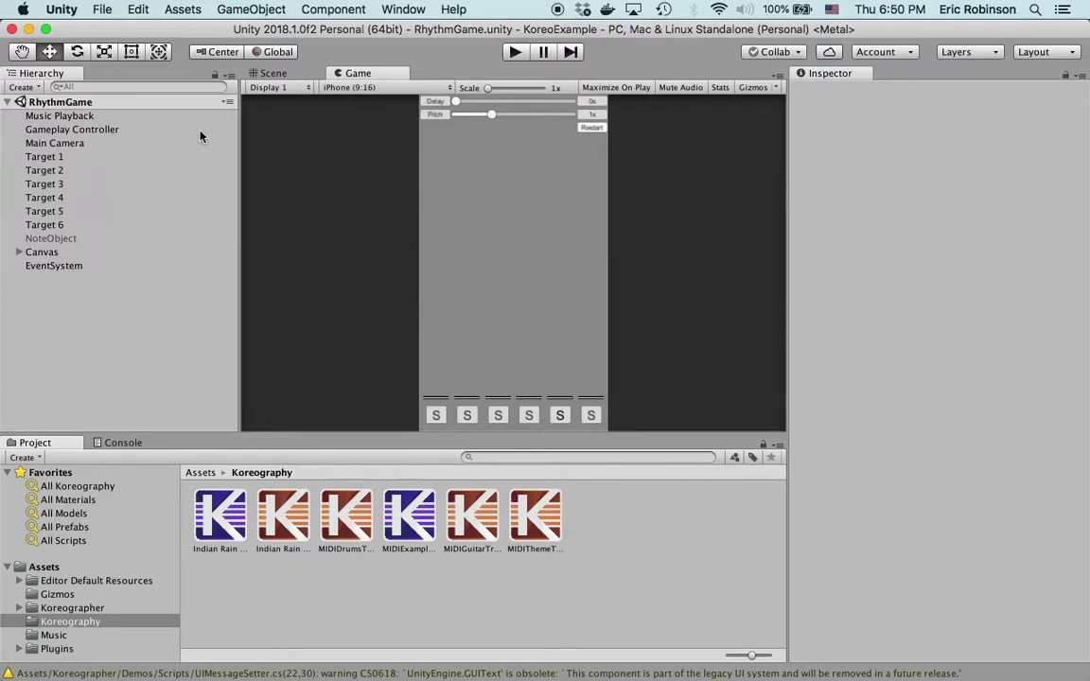
- Replace RhythmGameKoreo with MIDIExampleKoreo in Music Playback's Simple Music Player koreography field
left_click(165, 117)
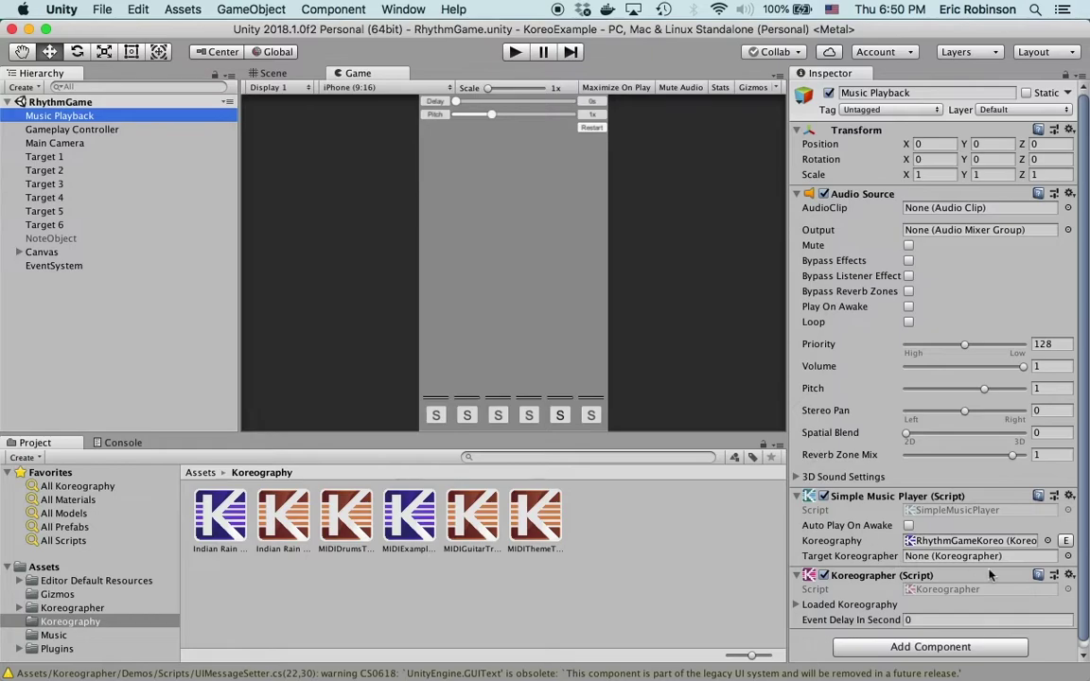
left_click(1005, 541)
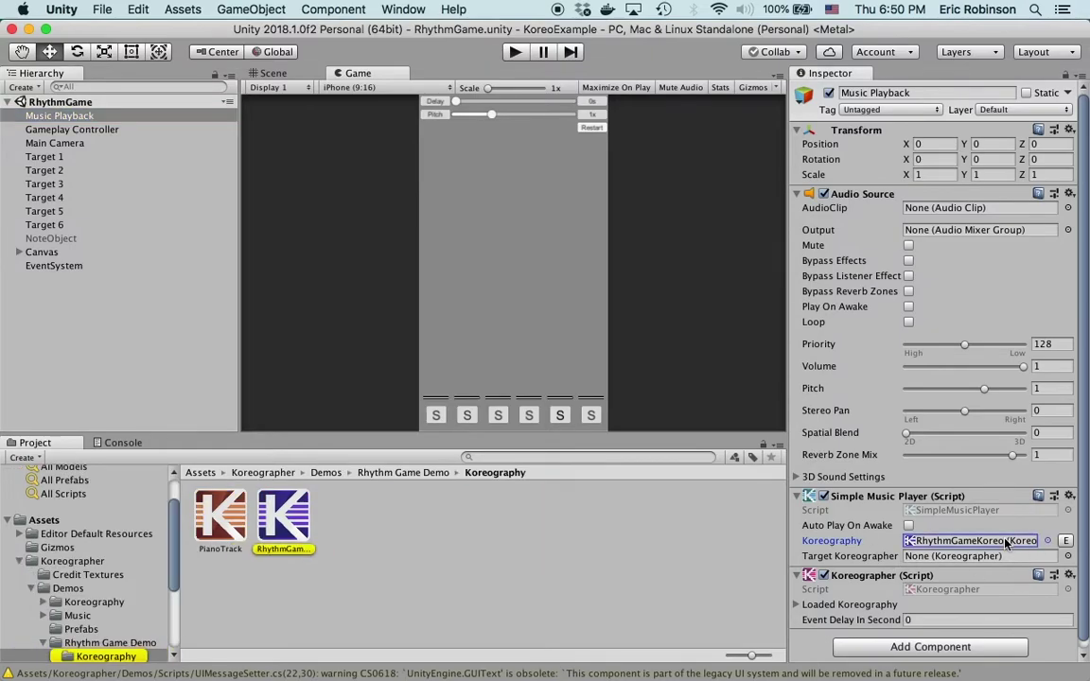
left_click(1048, 541)
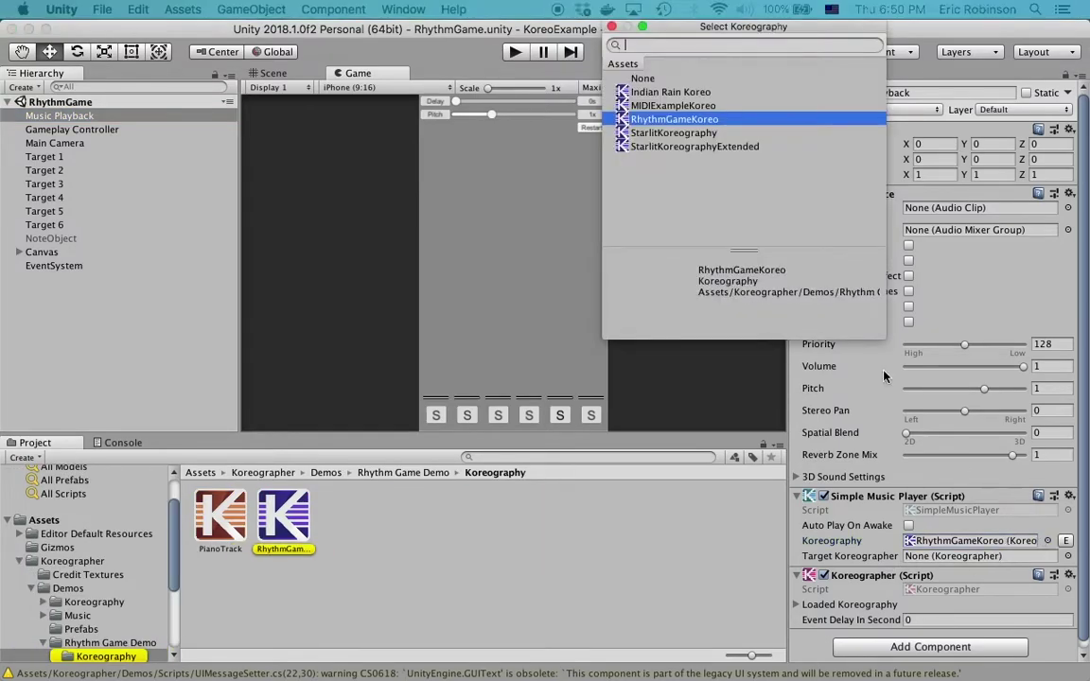
left_click(863, 431)
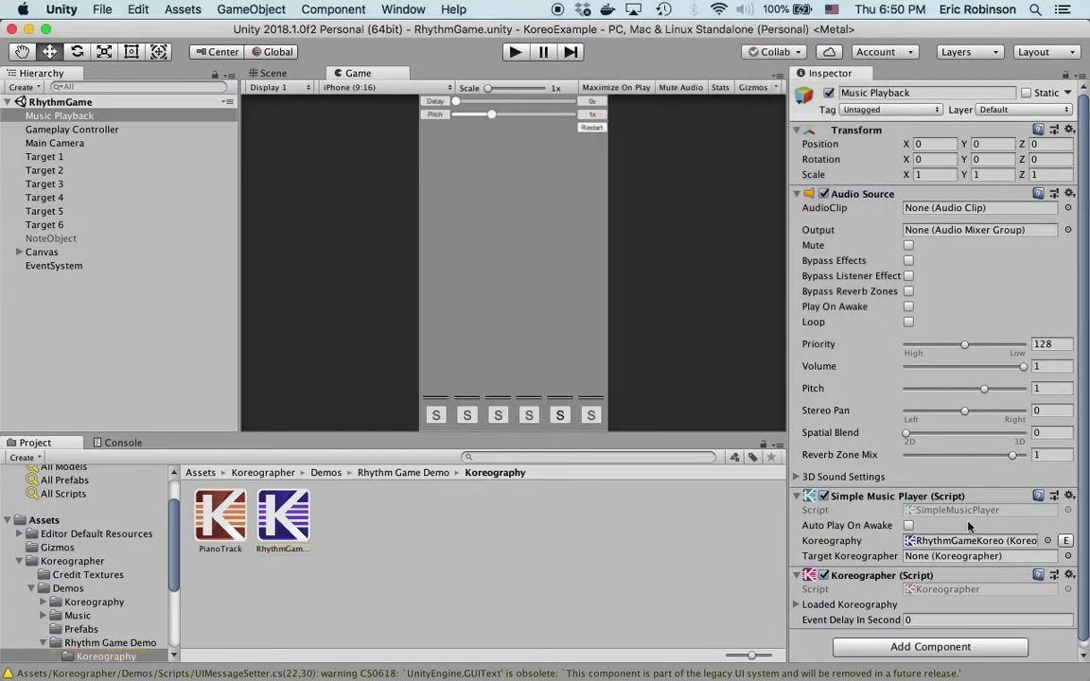
left_click(984, 542)
left_click(1049, 543)
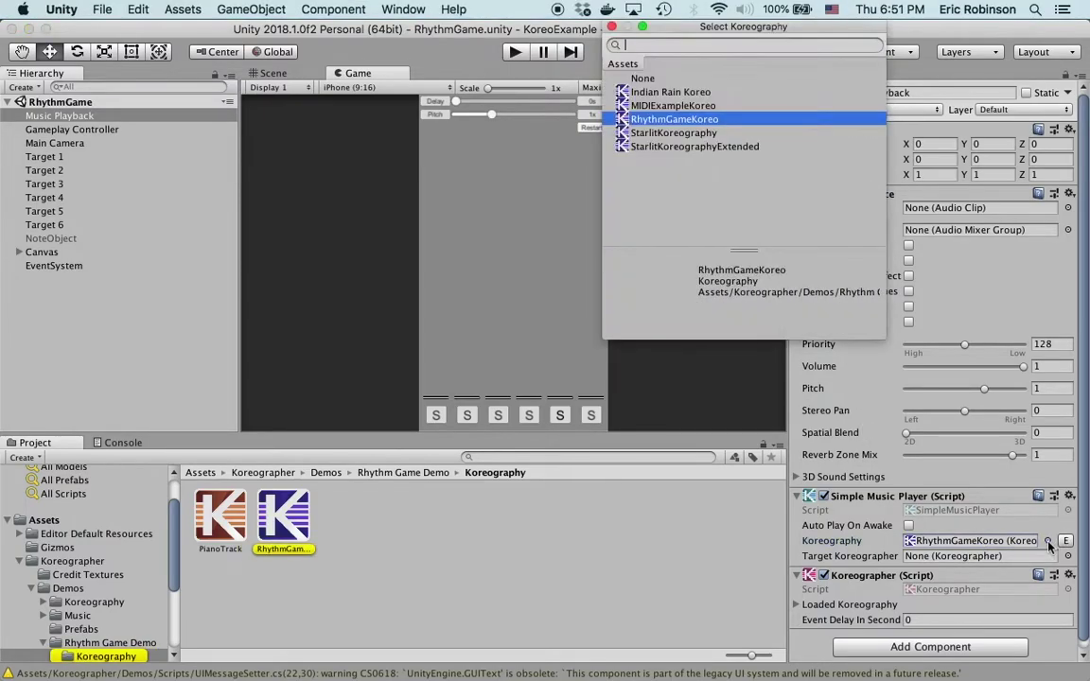
left_click(687, 106)
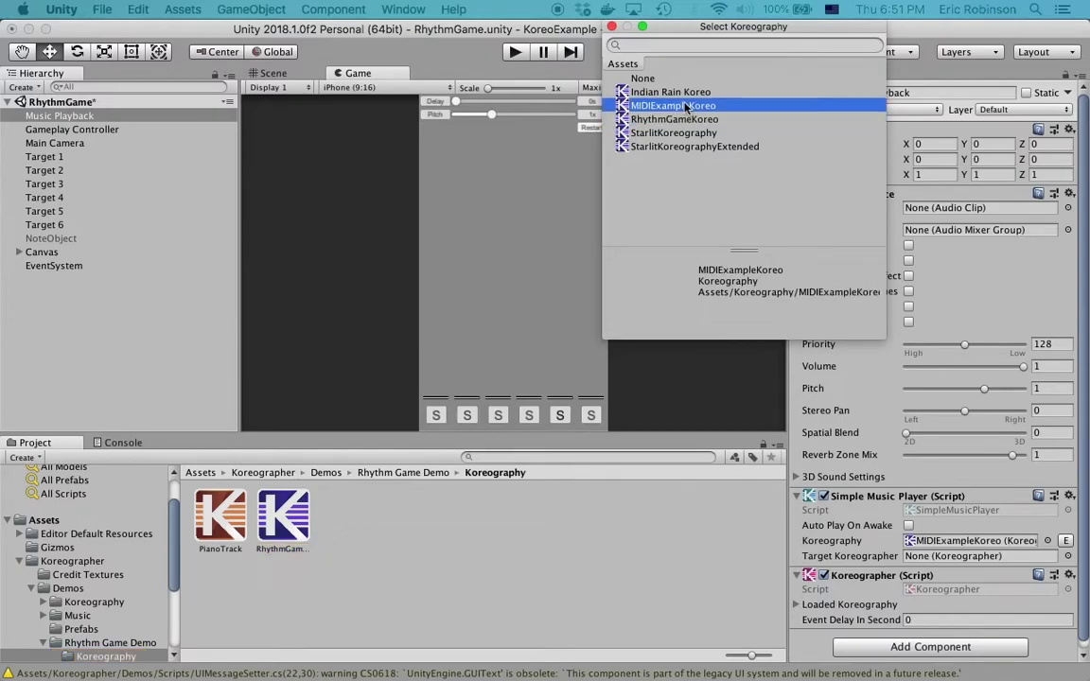
left_click(612, 26)
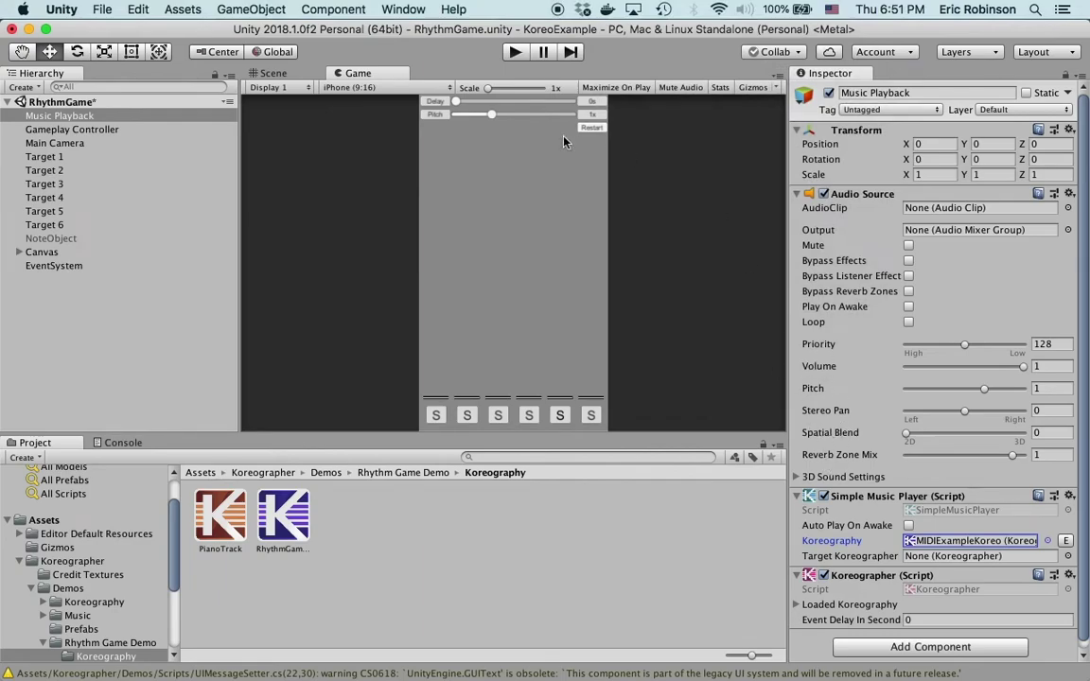
left_click(106, 130)
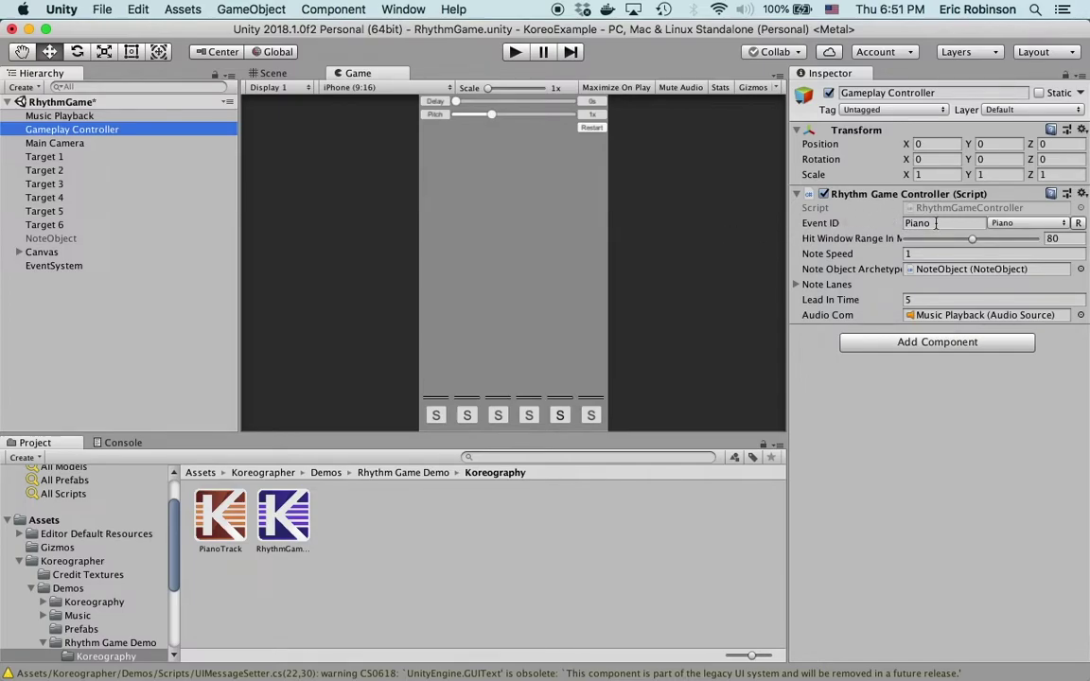
- Change the Rhythm Game Controller's Event ID from Piano to Drums and start play mode
mouse_move(936, 223)
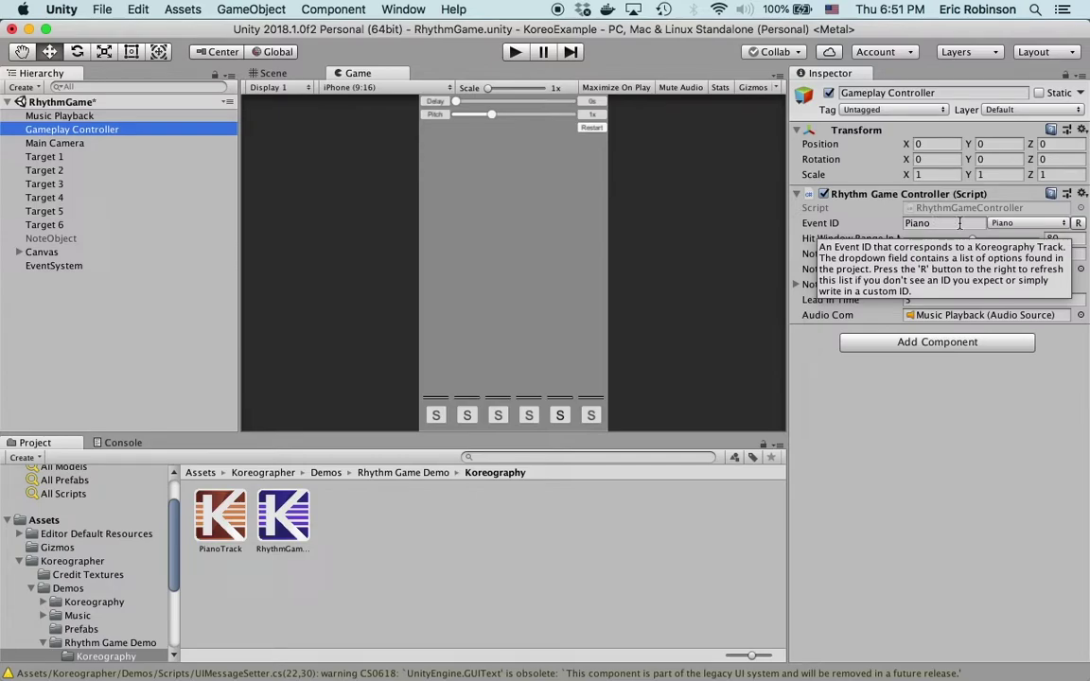
left_click(1053, 223)
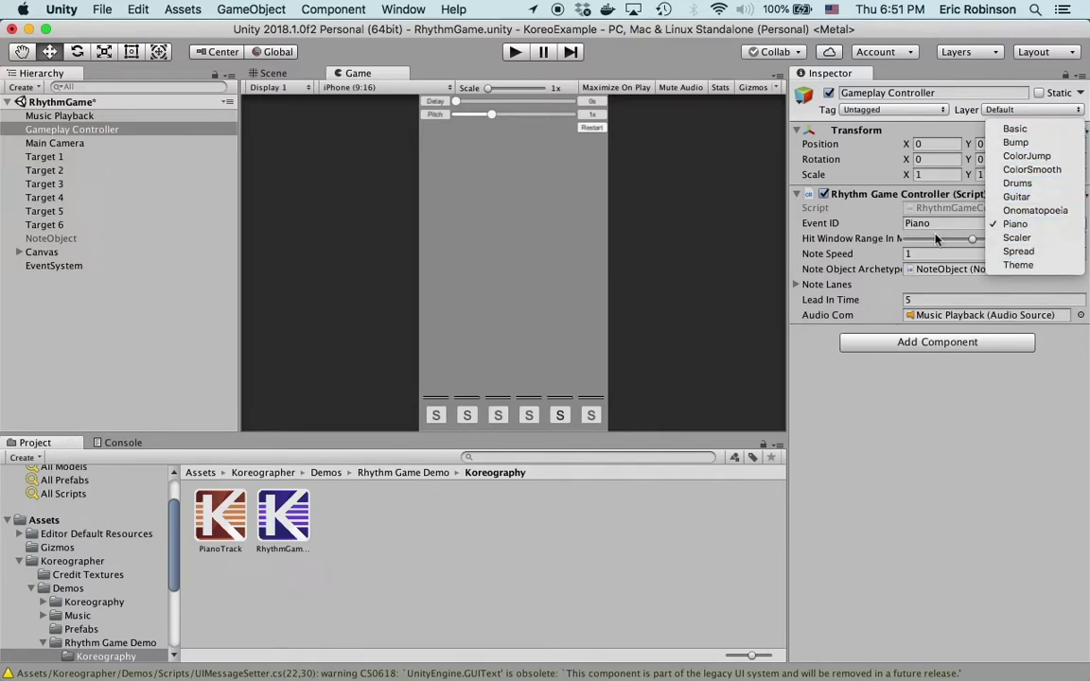
left_click(842, 209)
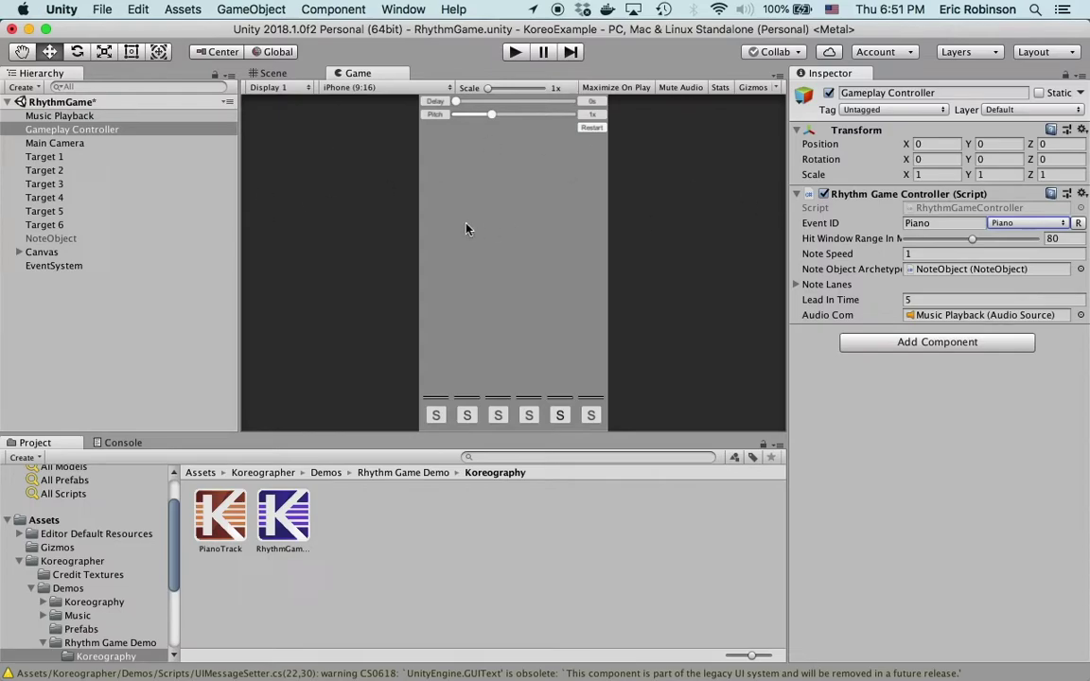
double_click(954, 227)
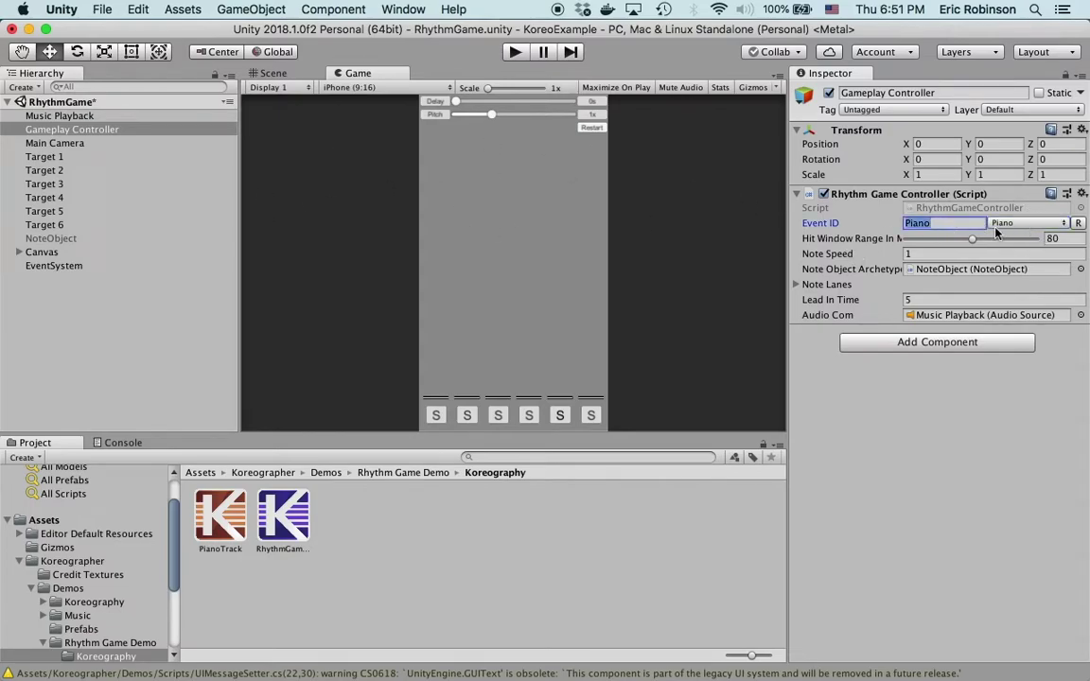
left_click(1030, 224)
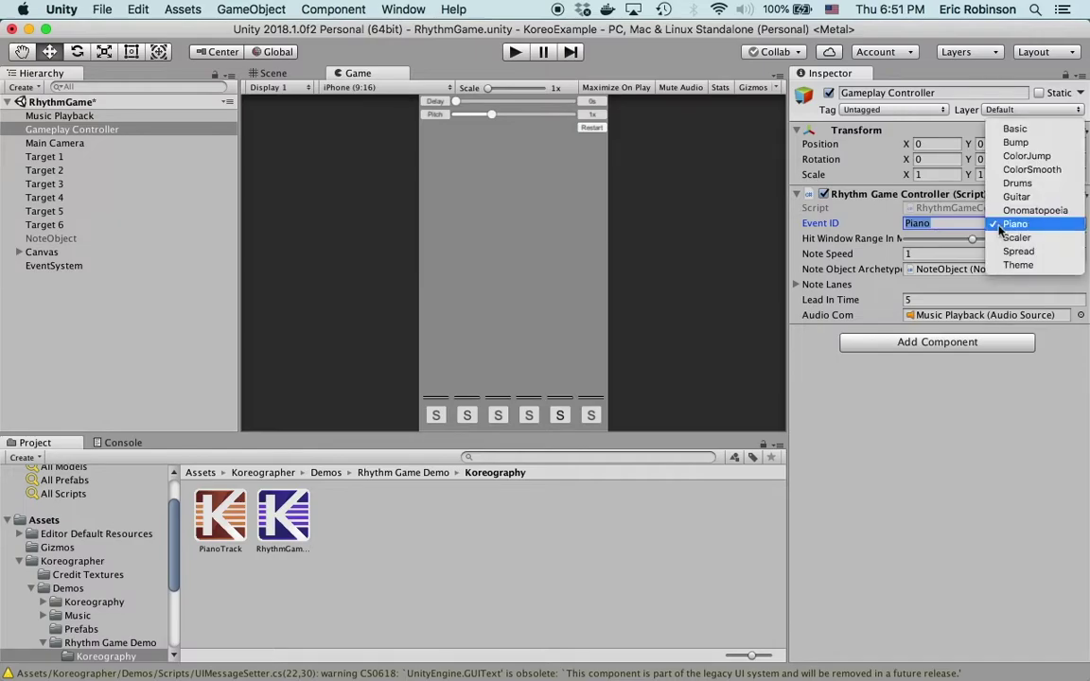
left_click(1038, 183)
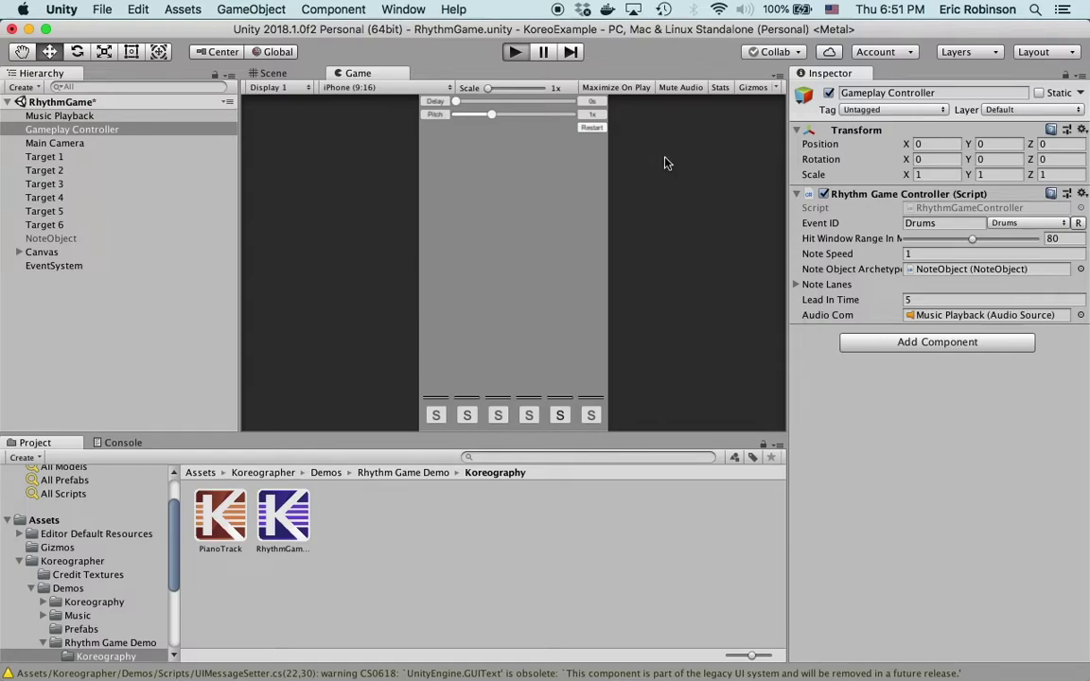
key("super+p")
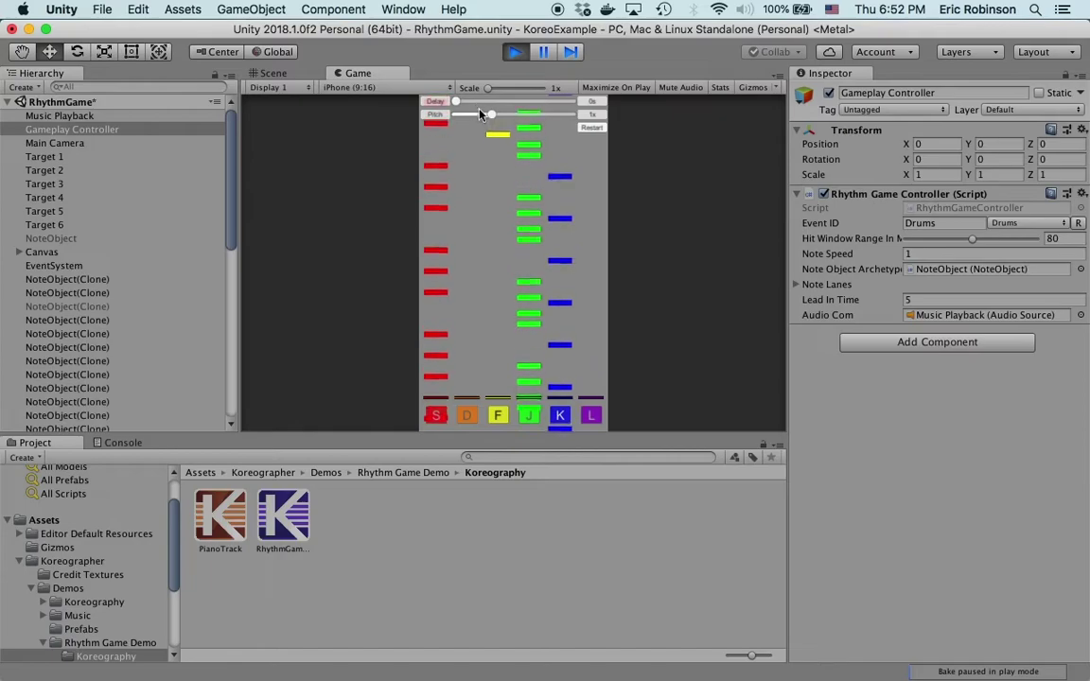
mouse_move(481, 113)
left_mouse_down()
mouse_move(568, 115)
mouse_move(440, 114)
mouse_move(491, 114)
left_mouse_up()
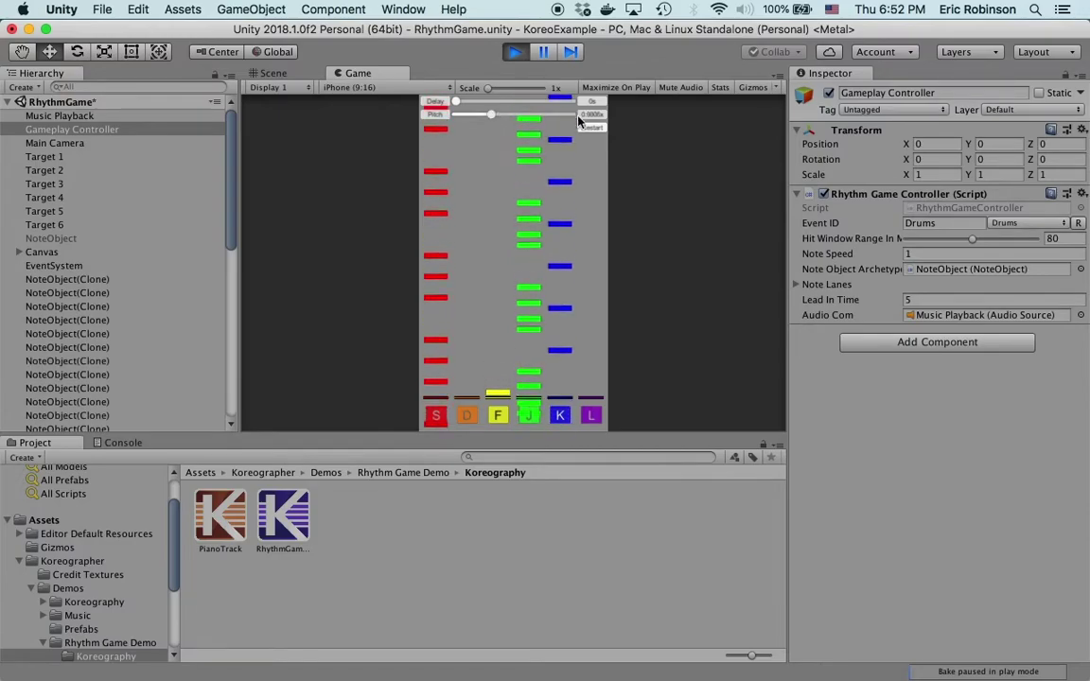
left_click(515, 51)
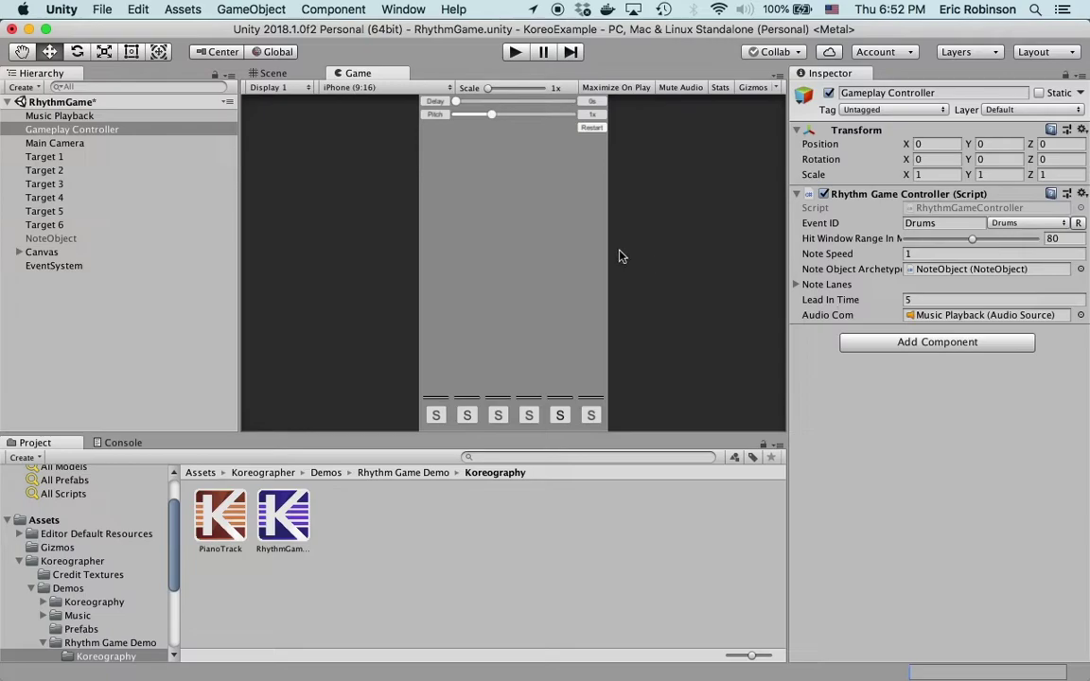
- Set the Event ID to Guitar, play-test the Guitar notes, then stop the game
left_click(1017, 224)
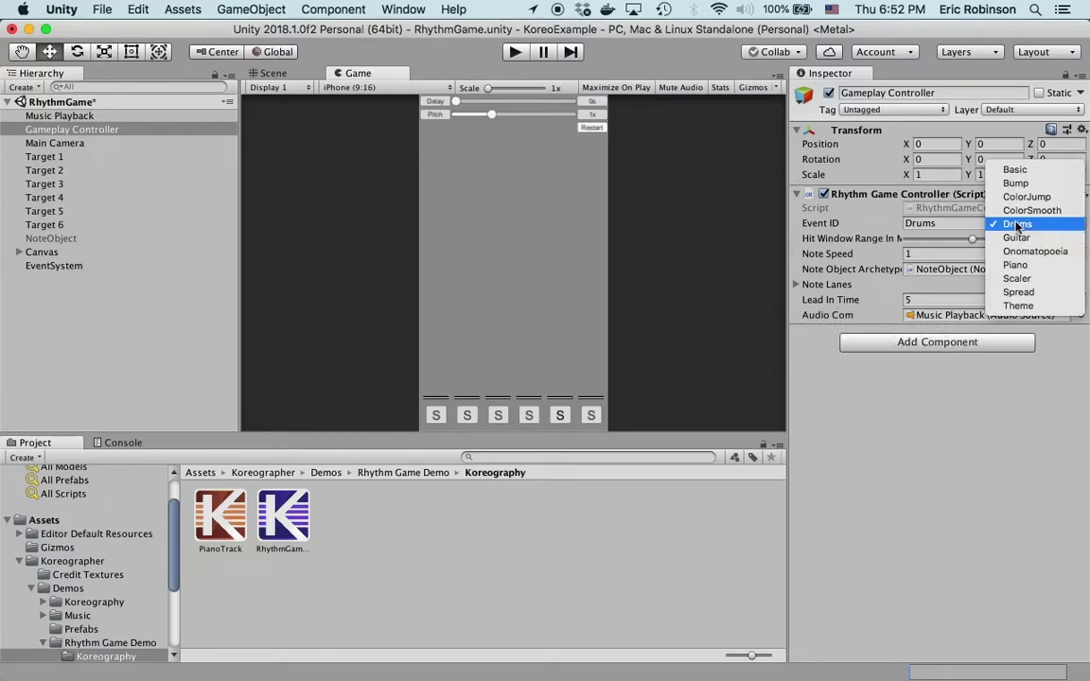
left_click(1040, 237)
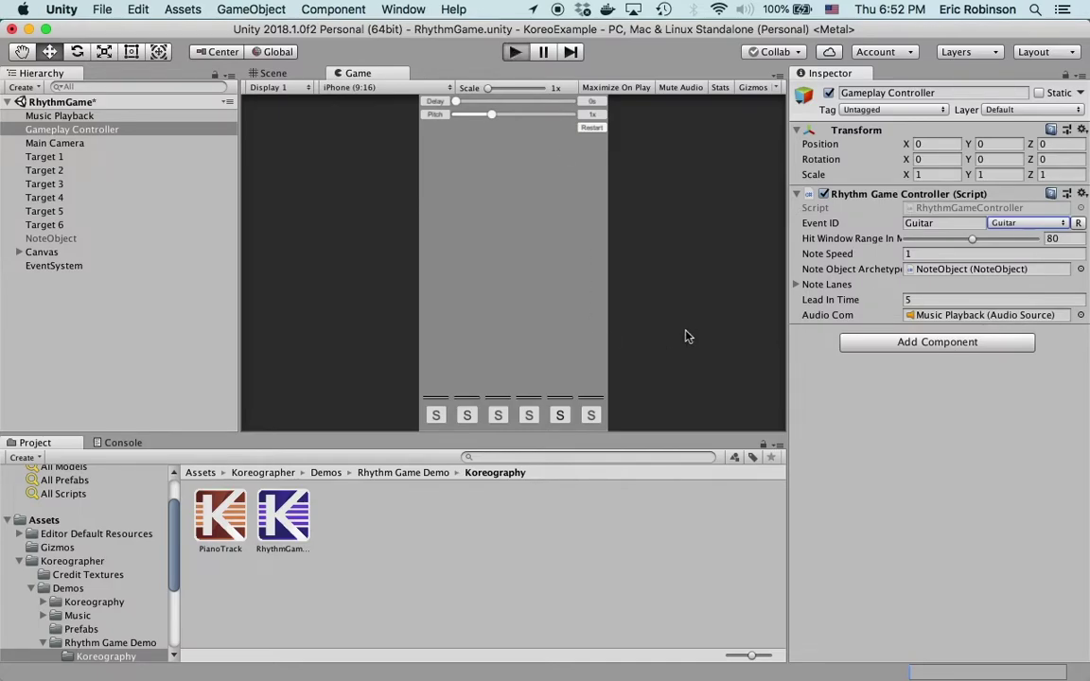
key("super+p")
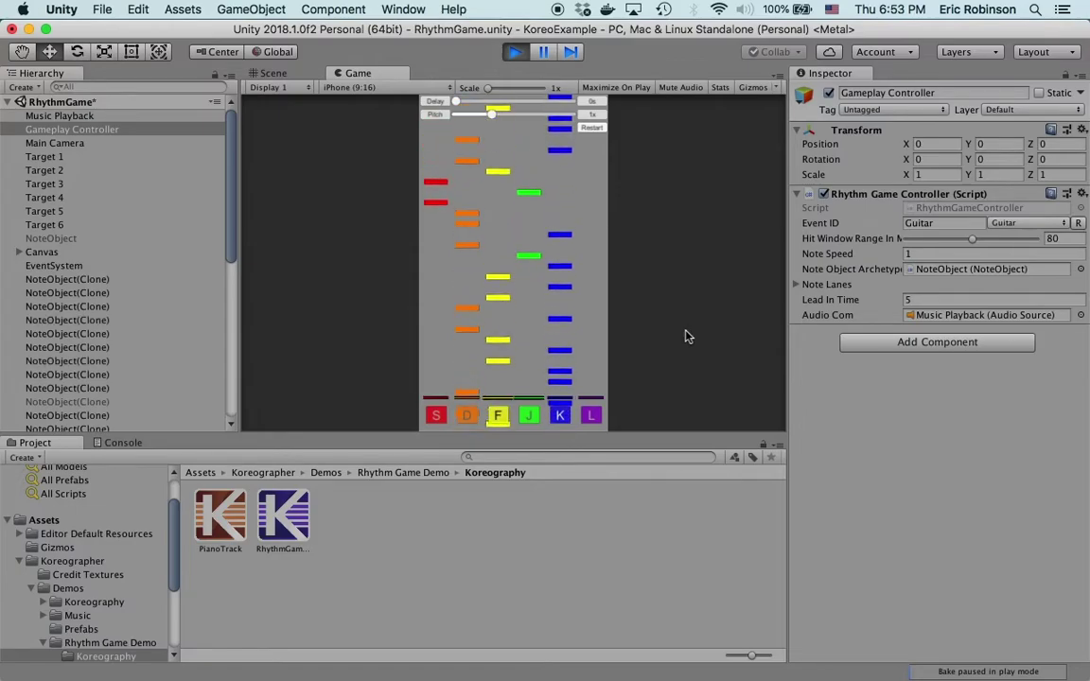
left_click(515, 52)
- Set the Event ID to Theme, play-test the Theme notes, then stop the game
left_click(1031, 224)
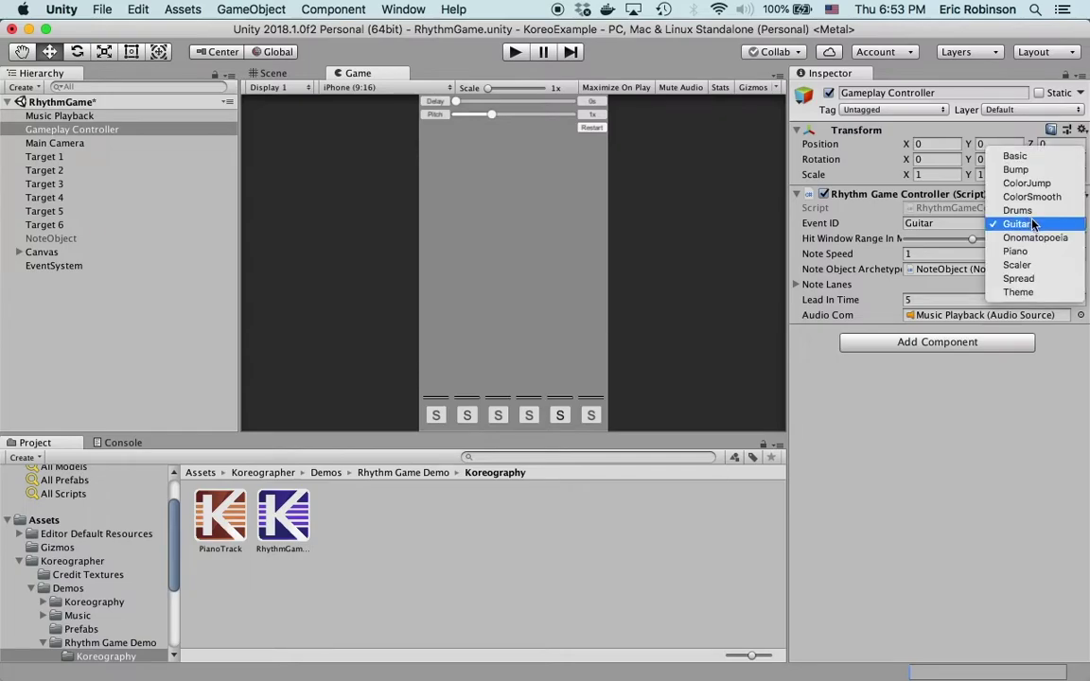
left_click(1030, 298)
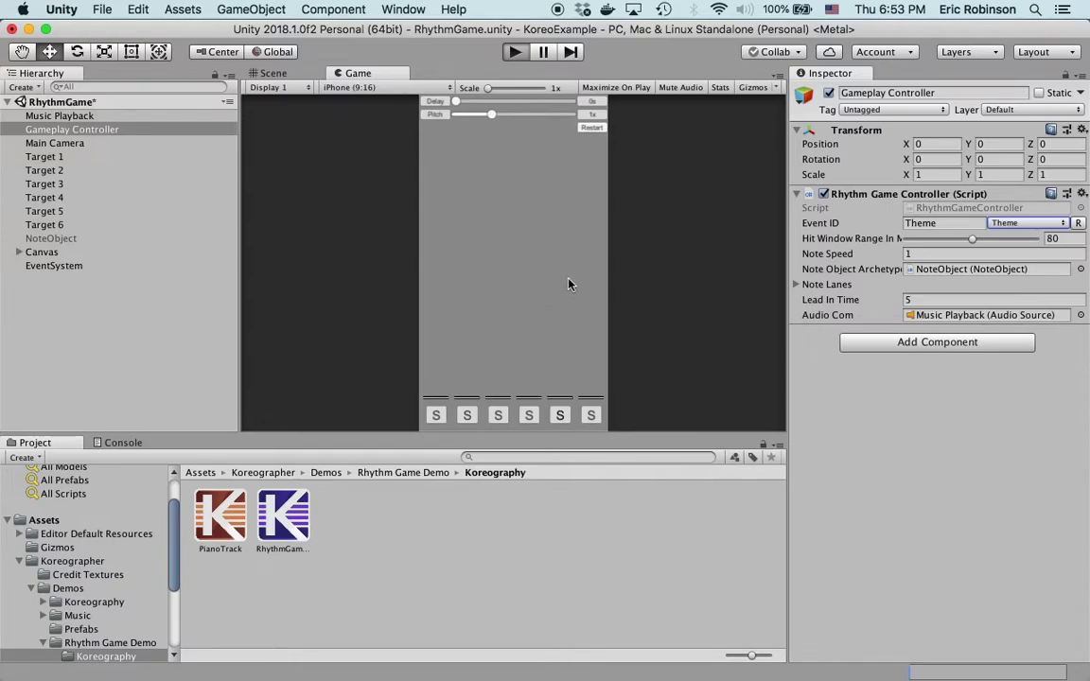
key("super+p")
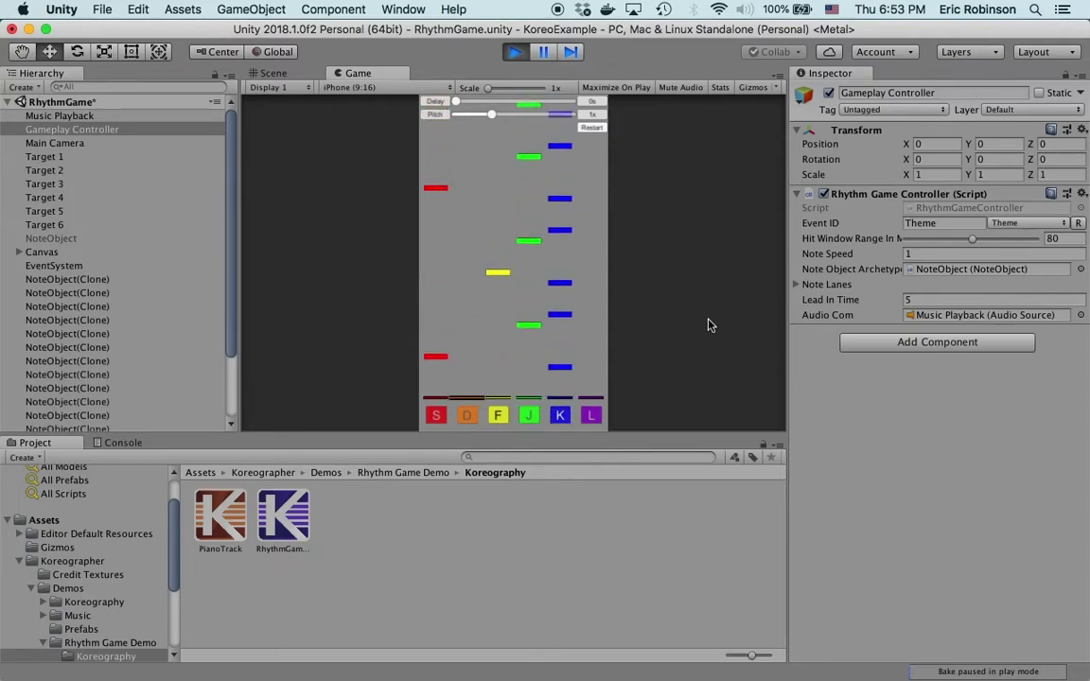
left_click(527, 54)
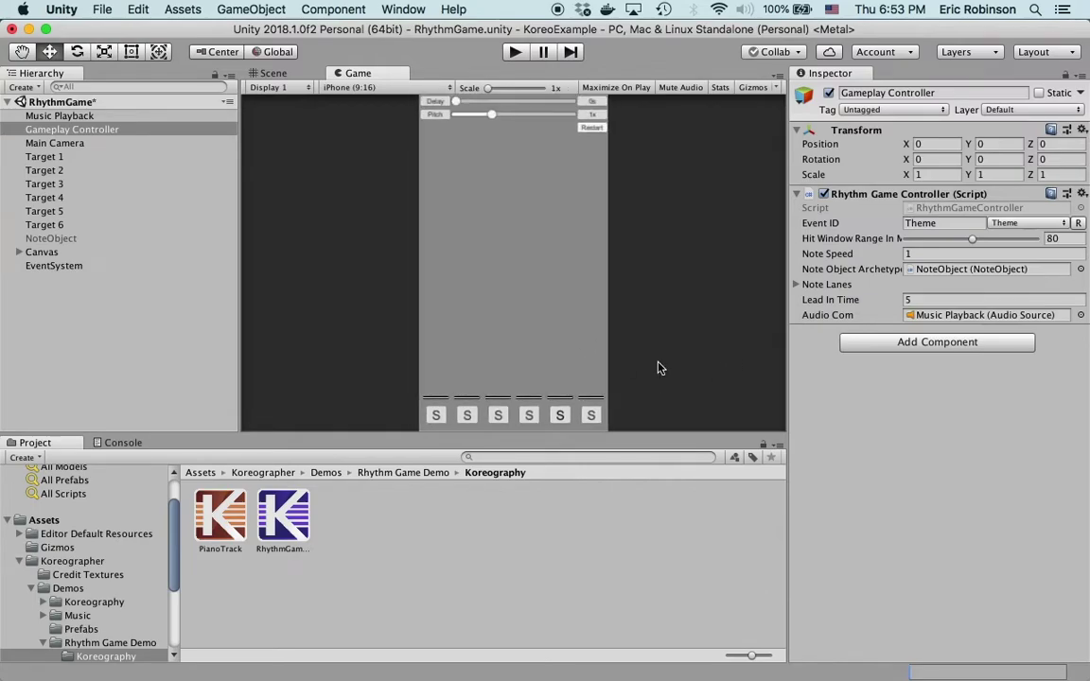
- Set the Event ID back to Drums and start play mode
left_click(1004, 225)
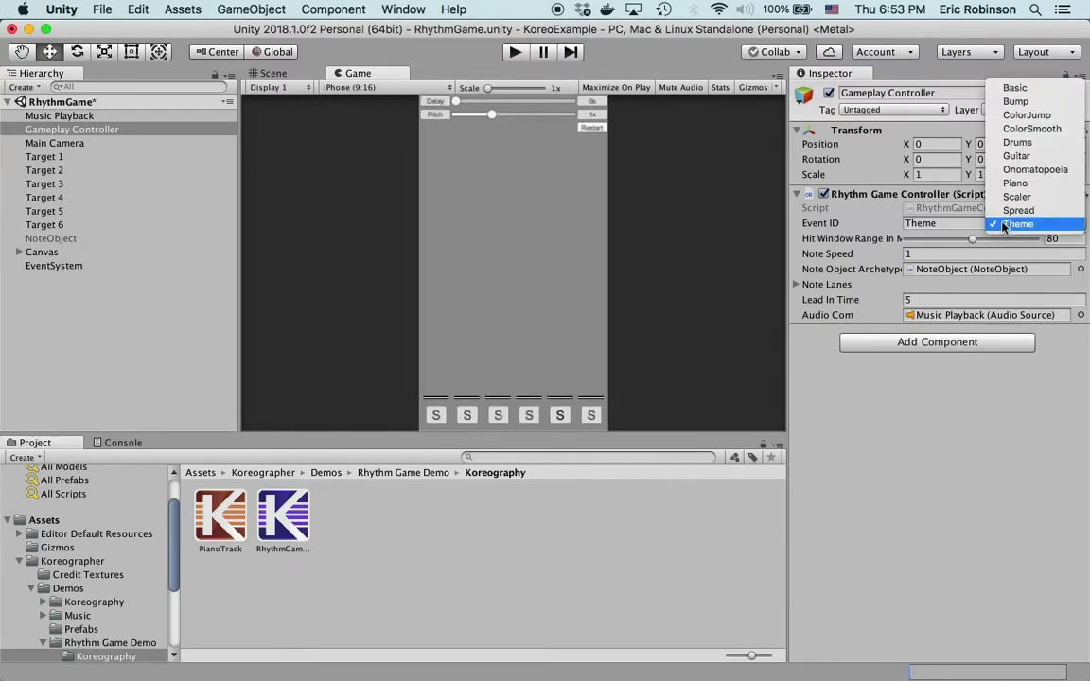
left_click(1020, 143)
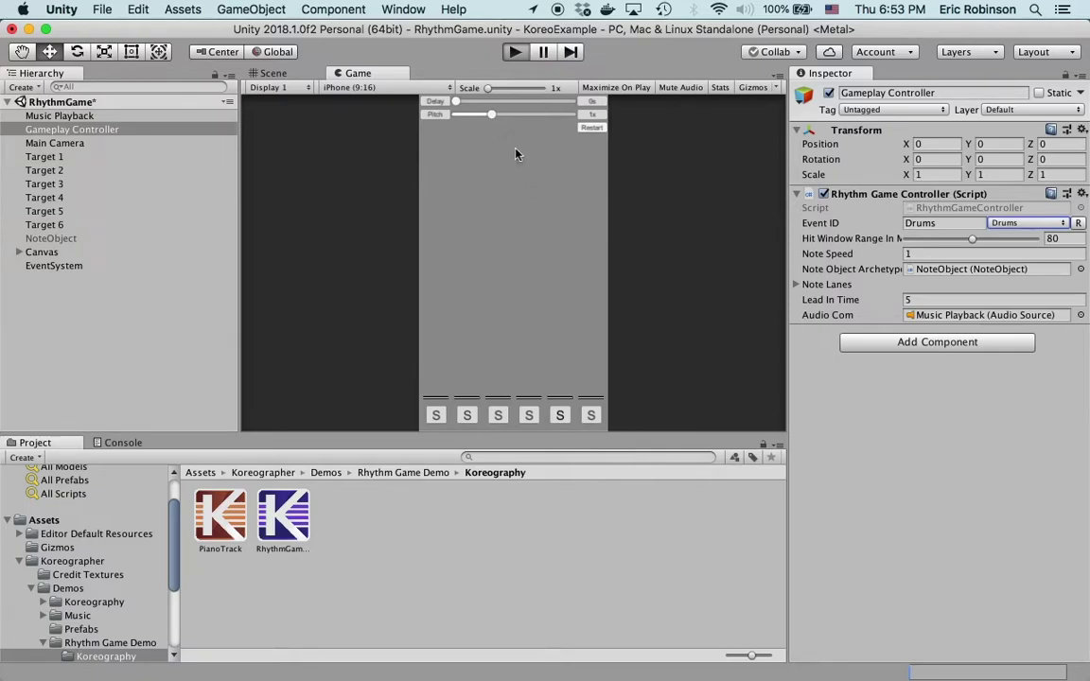
key("super+p")
- Play the Drums notes at pitches of about 0.67x, 3x and 1.63x, then stop
left_click_drag(491, 114, 475, 124)
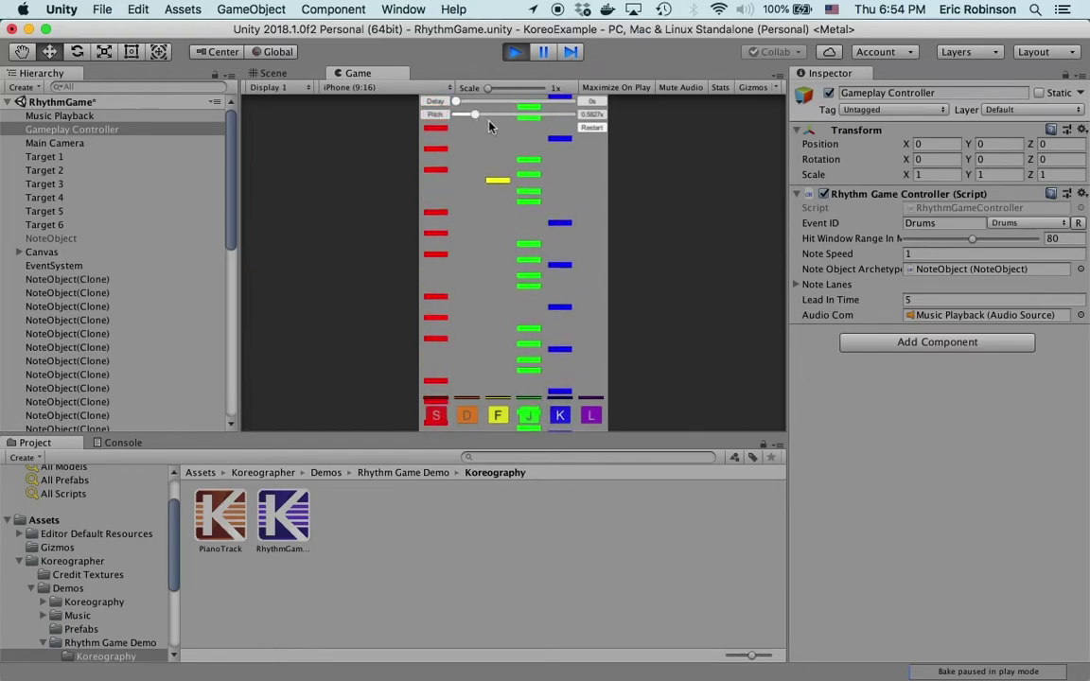
left_click_drag(476, 115, 609, 150)
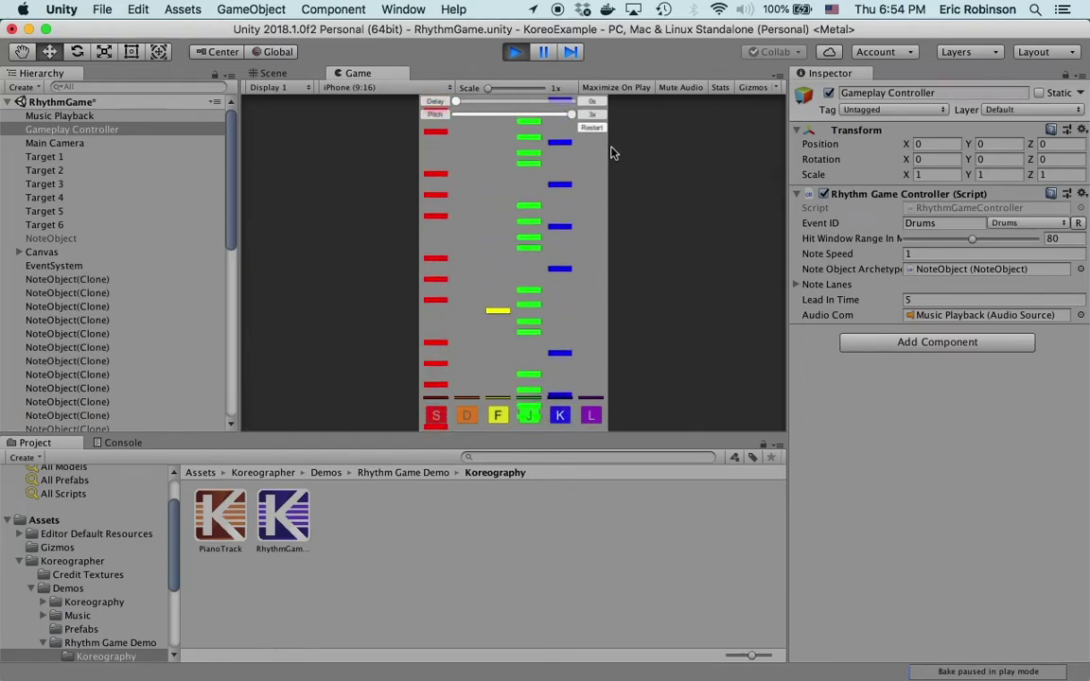
left_click_drag(611, 152, 480, 136)
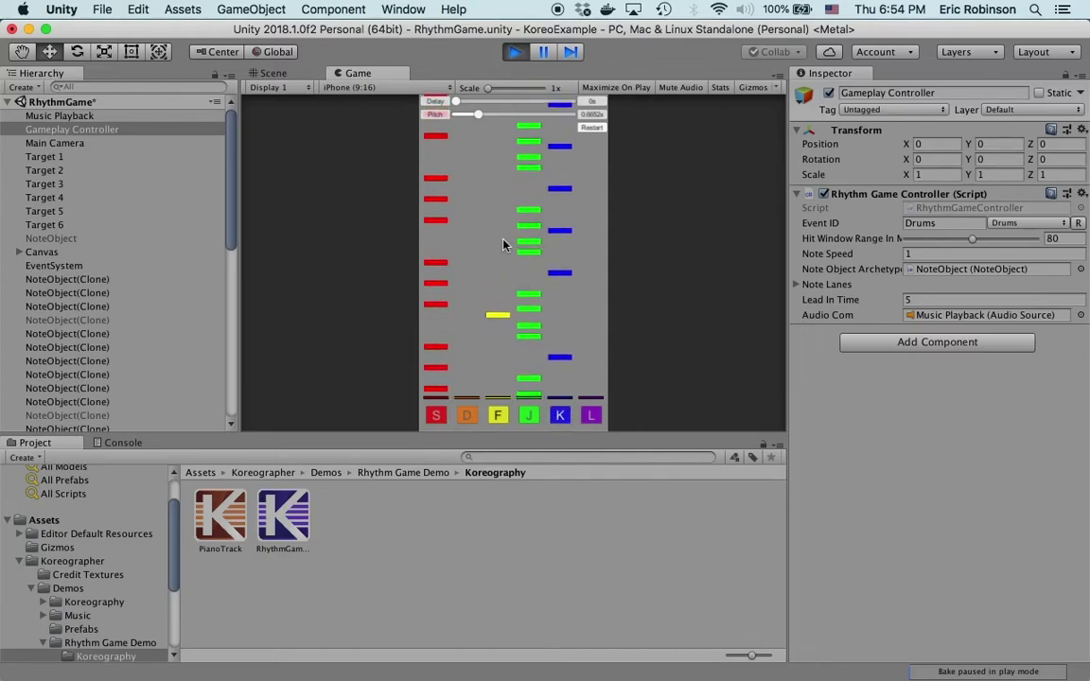
key("j")
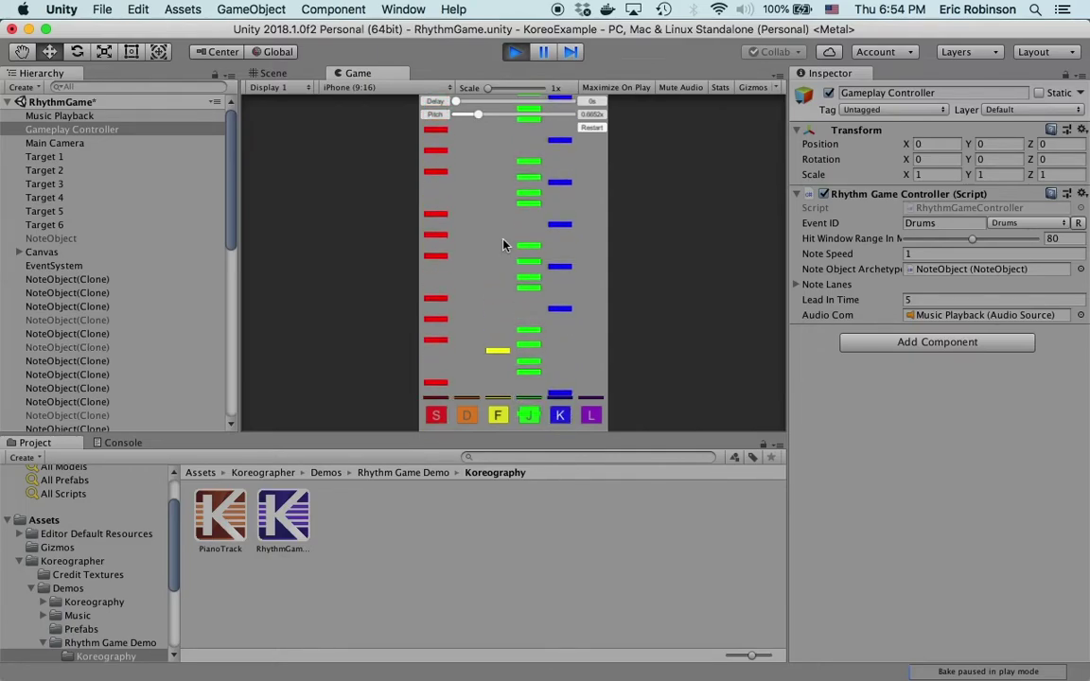
left_click(515, 51)
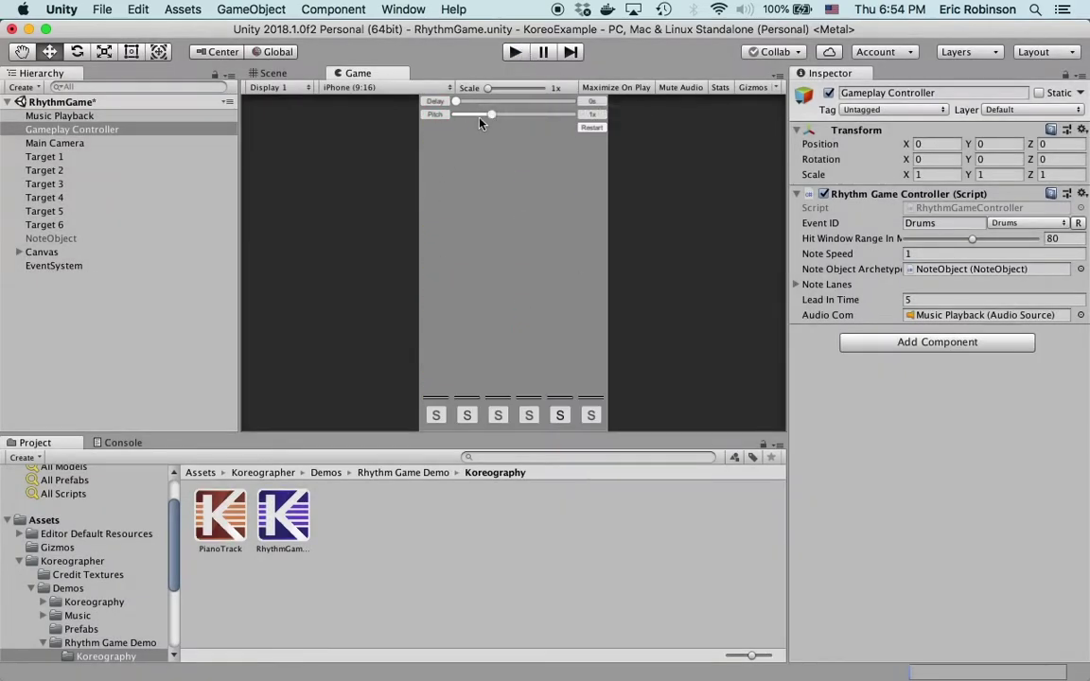